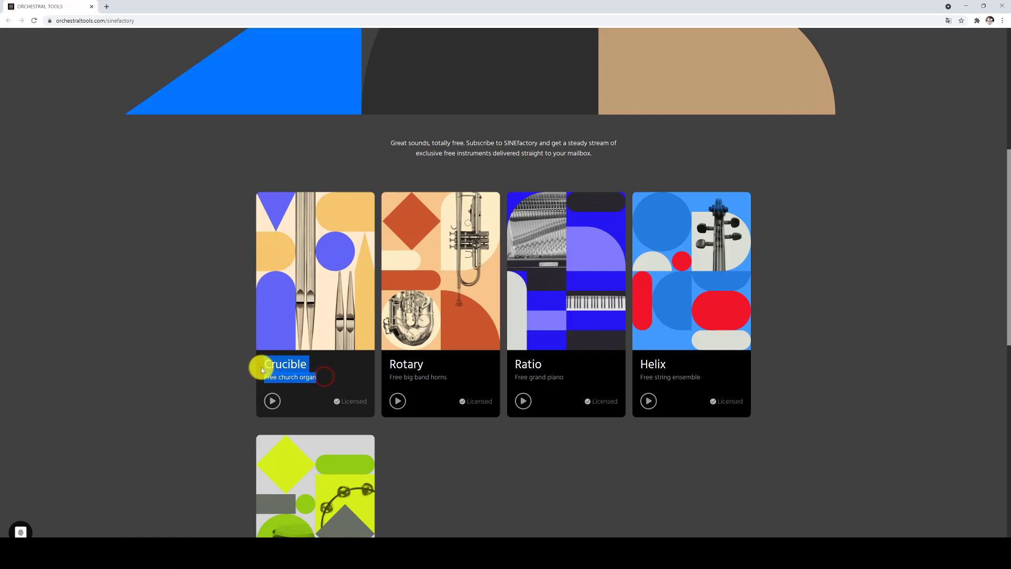
Look over the free SINEfactory instruments and download the SINE player from the Get SINE page
{"action": "left_click", "coordinate": [320, 376]}
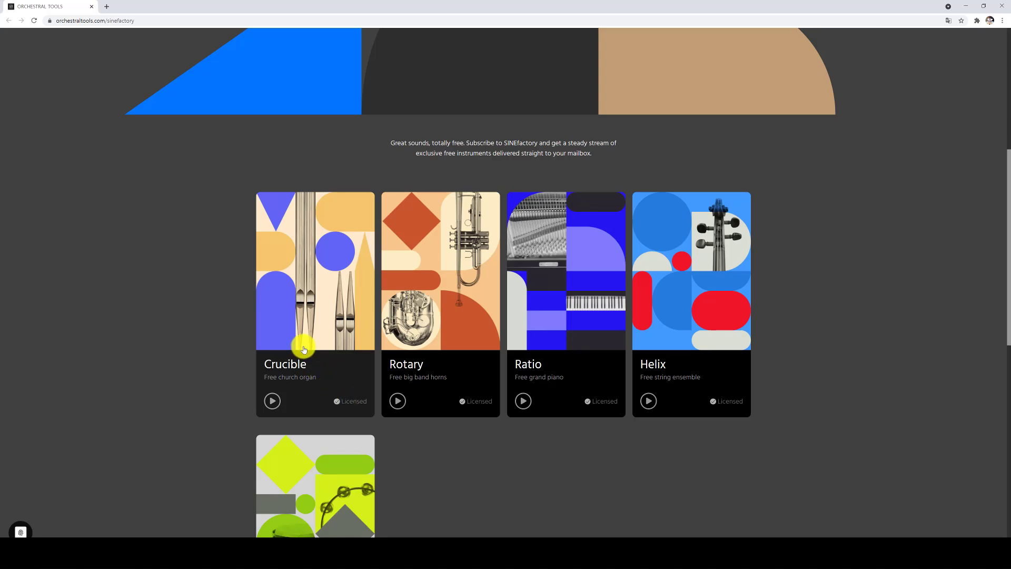
{"action": "scroll", "coordinate": [303, 349], "scroll_direction": "up", "scroll_amount": 5}
{"action": "scroll", "coordinate": [304, 350], "scroll_direction": "down", "scroll_amount": 5}
{"action": "scroll", "coordinate": [303, 352], "scroll_direction": "up", "scroll_amount": 1}
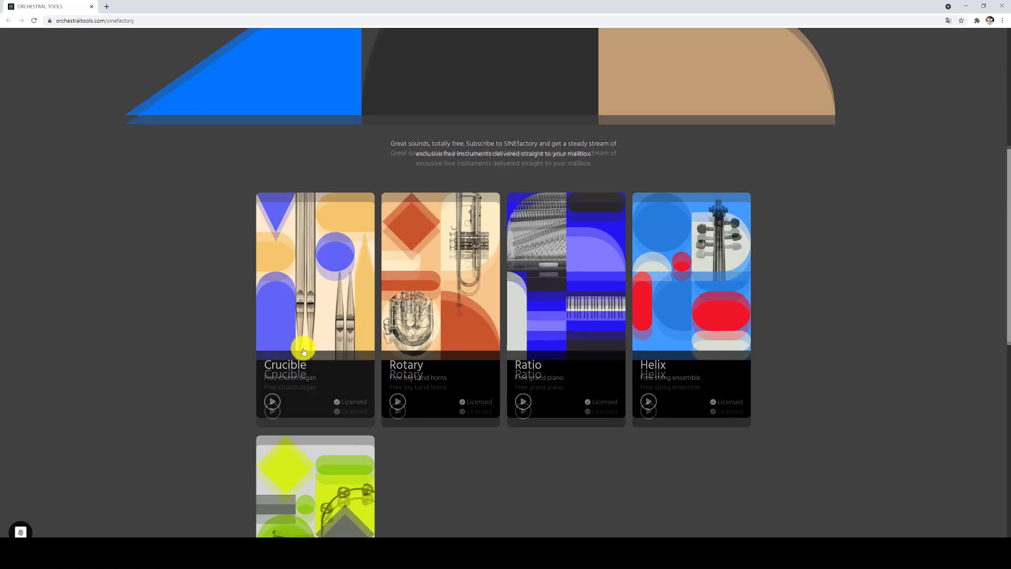
{"action": "scroll", "coordinate": [303, 351], "scroll_direction": "up", "scroll_amount": 6}
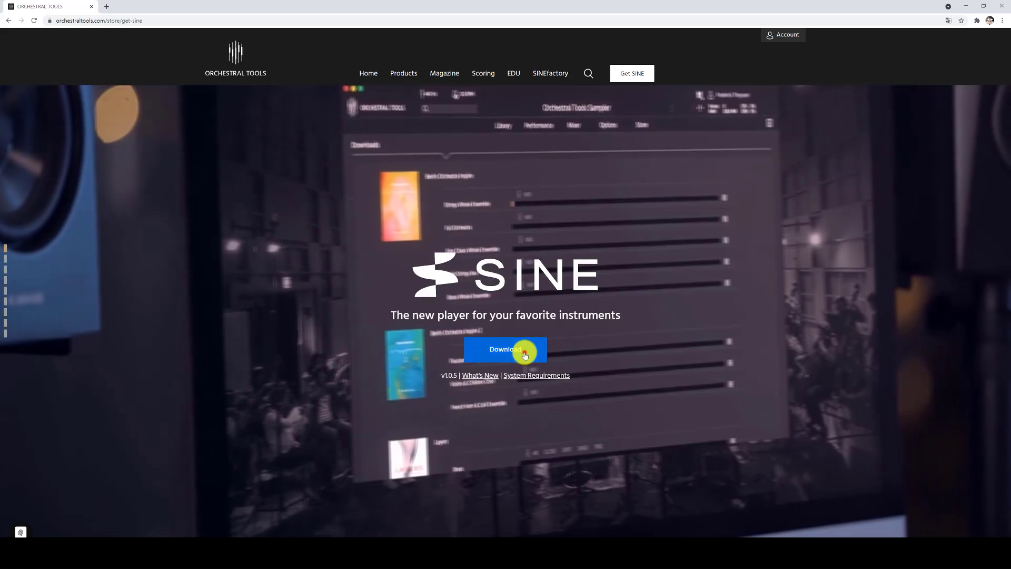
{"action": "left_click", "coordinate": [524, 353]}
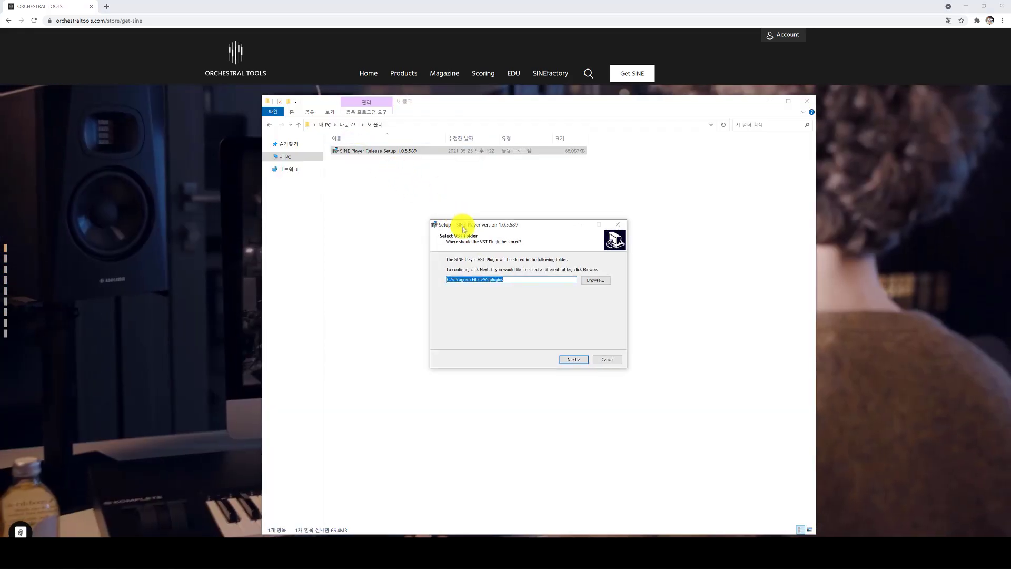
Keep C:\Program Files\Vstplugins as the VST plugin folder in the SINE Player setup and accept the license agreement
{"action": "left_click_drag", "start_coordinate": [461, 225], "coordinate": [411, 189]}
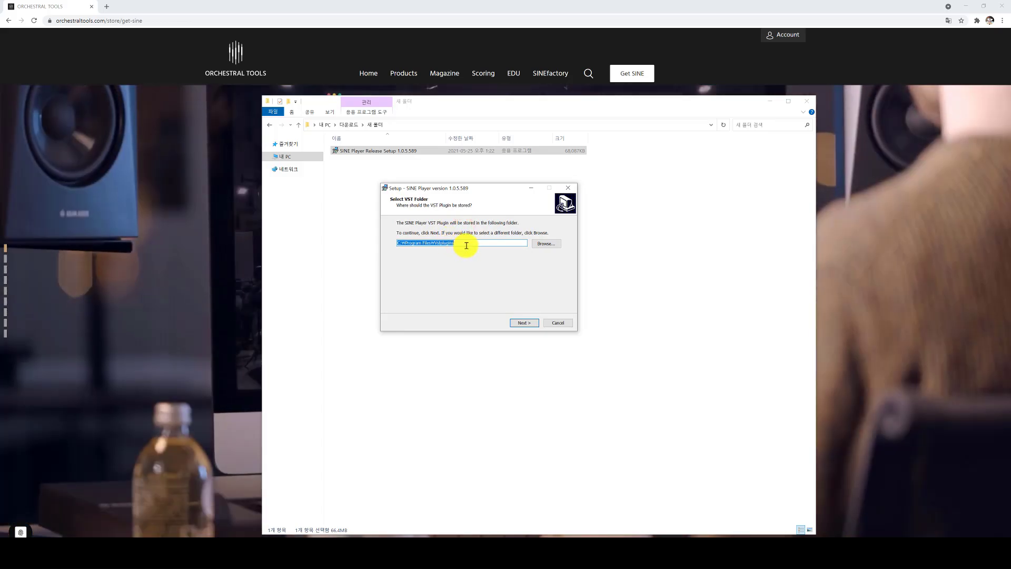
{"action": "left_click_drag", "start_coordinate": [466, 245], "coordinate": [396, 250]}
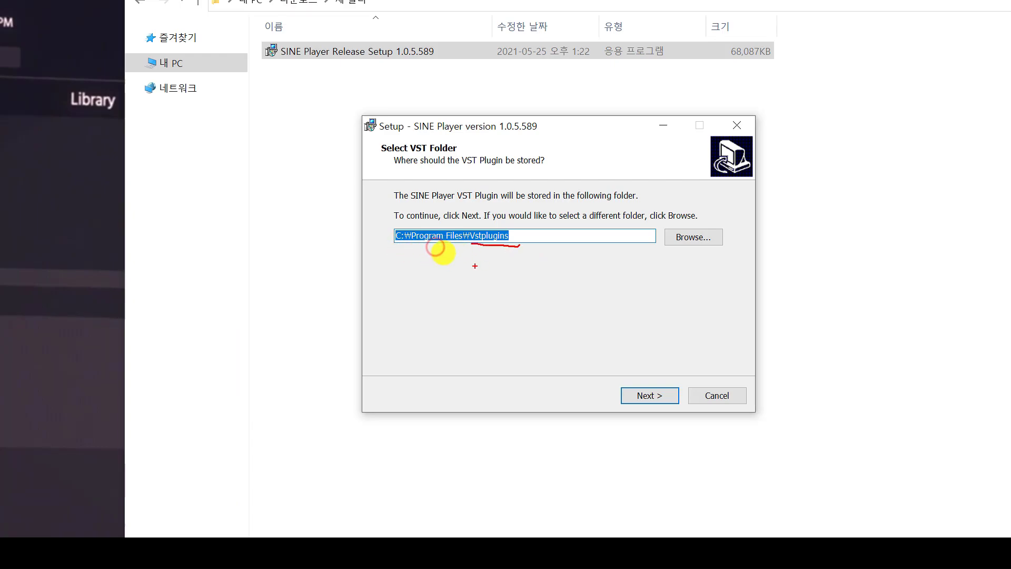
{"action": "left_click_drag", "start_coordinate": [554, 272], "coordinate": [603, 265]}
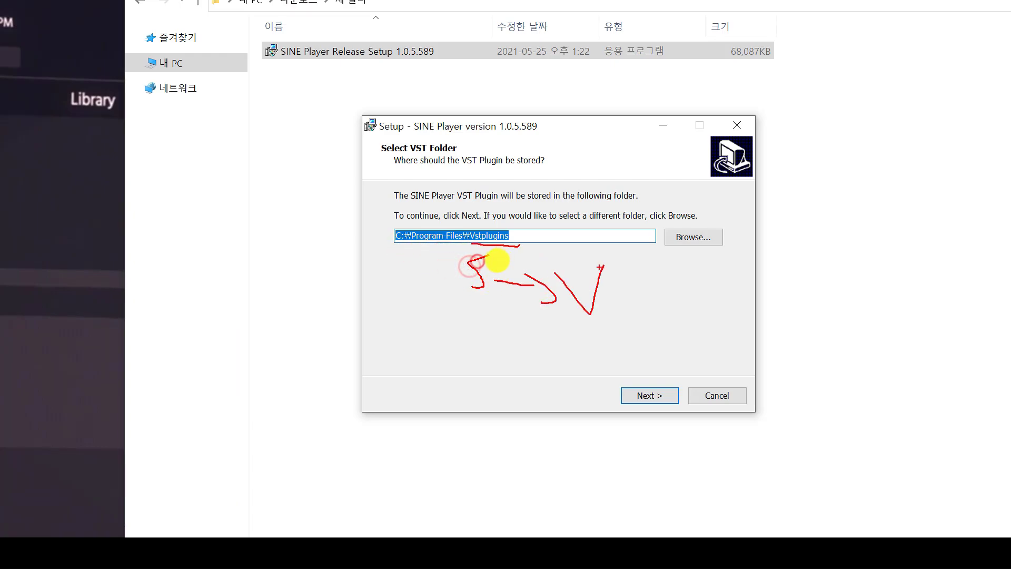
{"action": "mouse_move", "coordinate": [396, 242]}
{"action": "left_mouse_down"}
{"action": "mouse_move", "coordinate": [412, 208]}
{"action": "mouse_move", "coordinate": [525, 231]}
{"action": "left_mouse_up"}
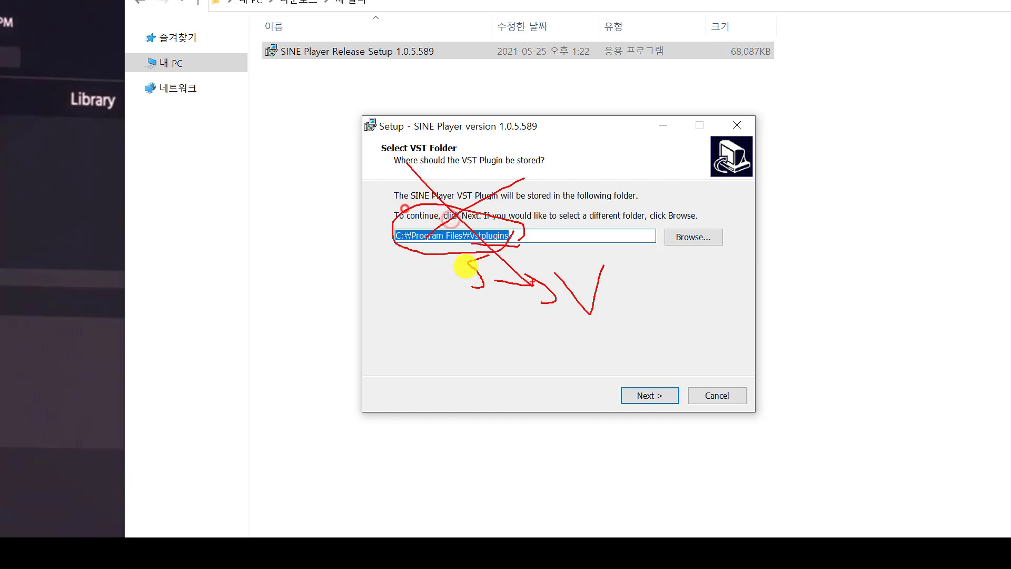
{"action": "left_click_drag", "start_coordinate": [453, 265], "coordinate": [443, 272]}
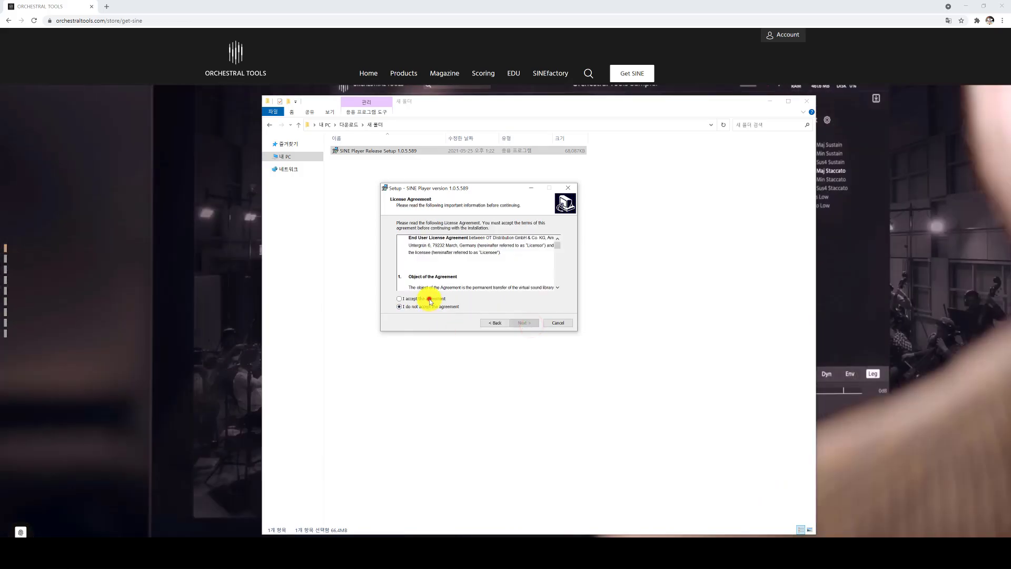
{"action": "left_click", "coordinate": [428, 296]}
{"action": "left_click", "coordinate": [531, 324]}
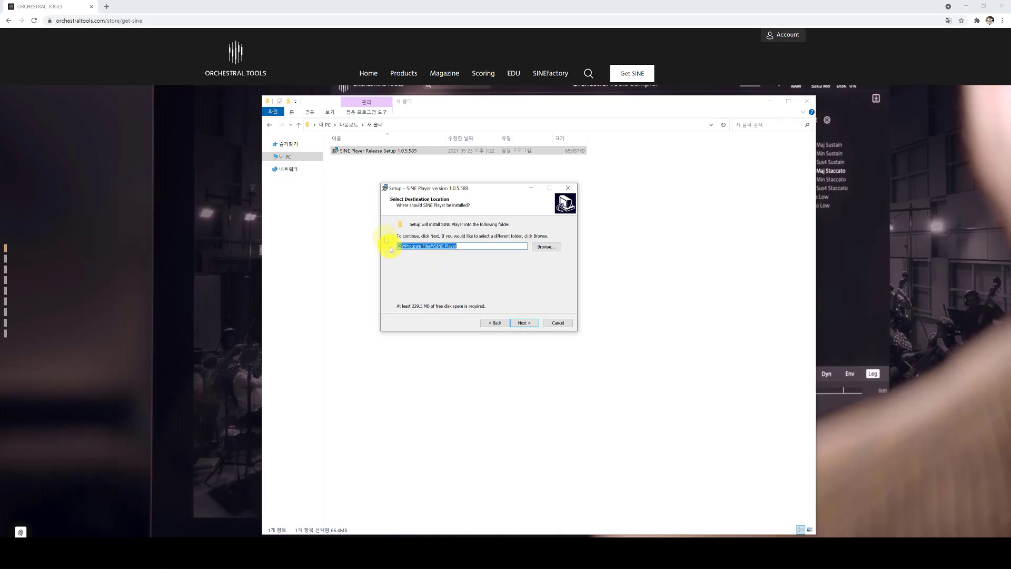
Keep C:\Program Files\SINE Player as the installation location and continue without creating a desktop shortcut
{"action": "left_click_drag", "start_coordinate": [431, 247], "coordinate": [465, 247]}
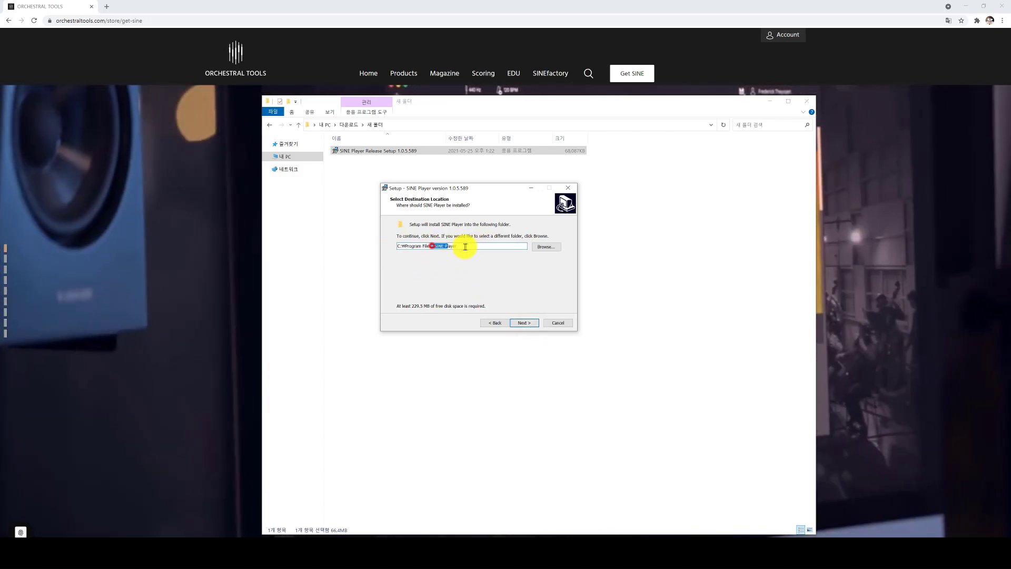
{"action": "left_click", "coordinate": [465, 246]}
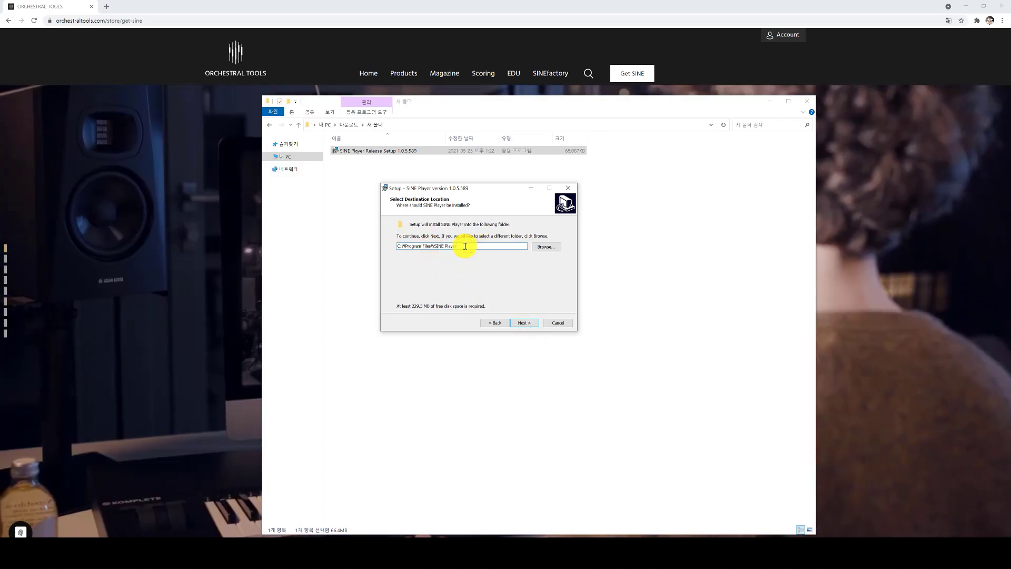
{"action": "left_click_drag", "start_coordinate": [466, 246], "coordinate": [396, 256]}
{"action": "left_click", "coordinate": [474, 247]}
{"action": "left_click", "coordinate": [521, 322]}
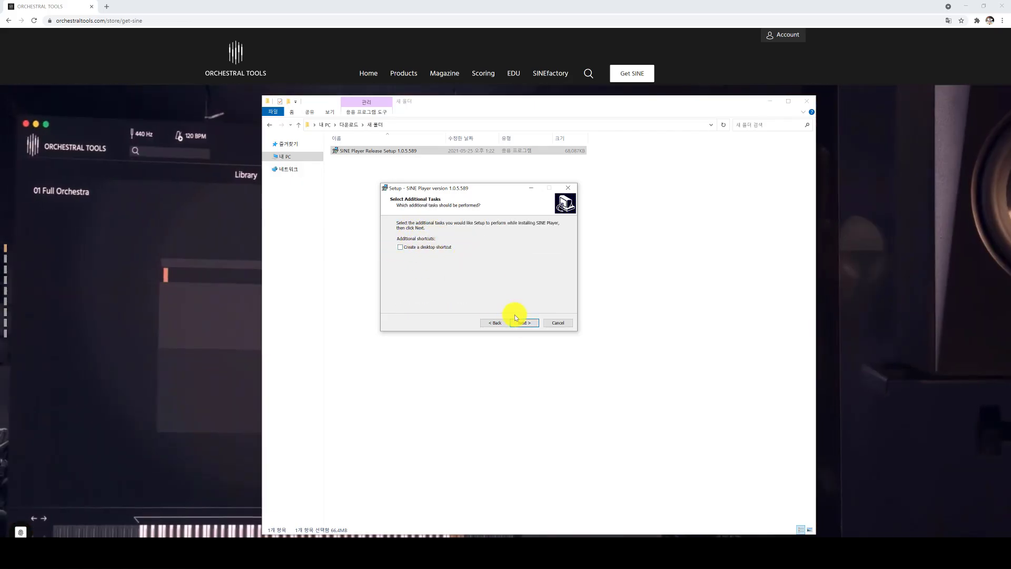
{"action": "left_click", "coordinate": [520, 323]}
{"action": "left_click_drag", "start_coordinate": [485, 248], "coordinate": [396, 239]}
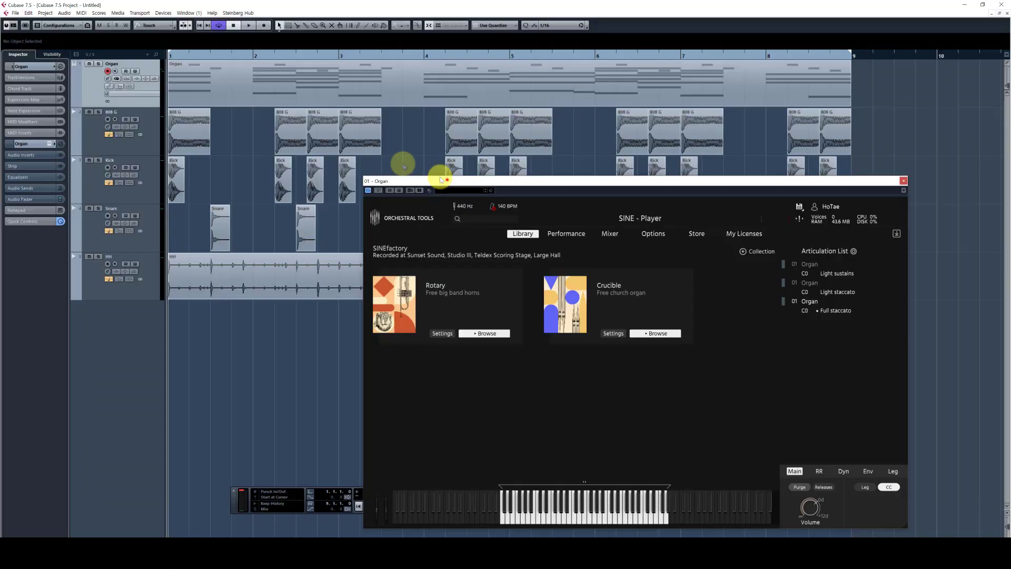
In Cubase 7.5, browse the licensed SINE Factory collections in SINE Player and open the details of the Crucible church organ
{"action": "left_click_drag", "start_coordinate": [403, 163], "coordinate": [302, 112]}
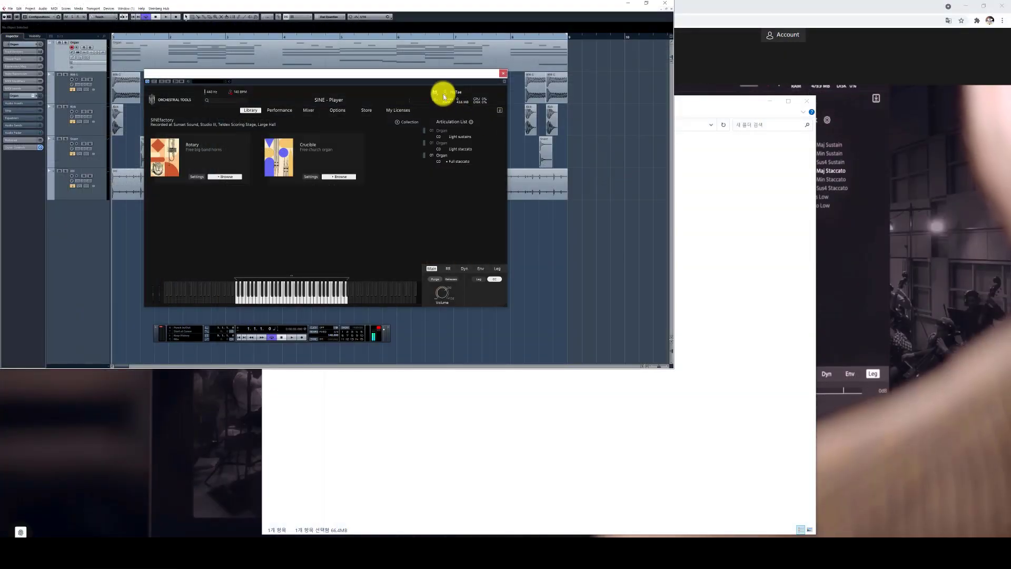
{"action": "left_click_drag", "start_coordinate": [442, 80], "coordinate": [462, 103]}
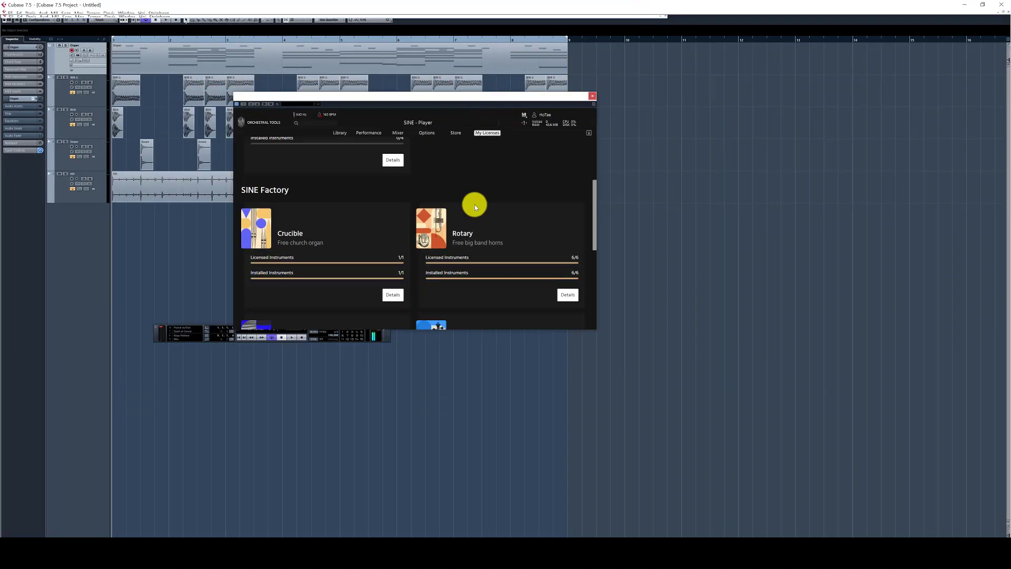
{"action": "scroll", "coordinate": [475, 206], "scroll_direction": "down", "scroll_amount": 5}
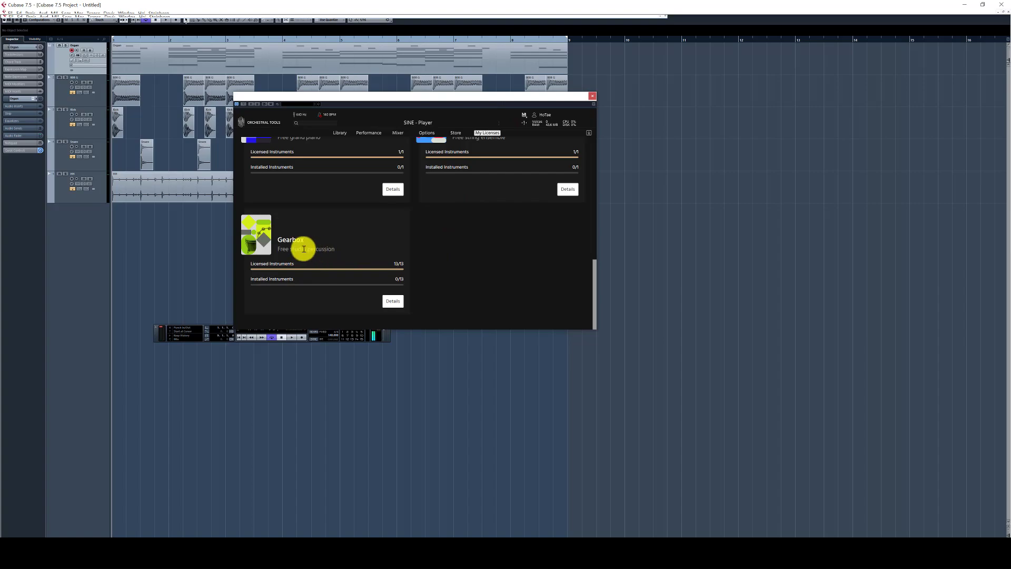
{"action": "scroll", "coordinate": [298, 256], "scroll_direction": "up", "scroll_amount": 2}
{"action": "scroll", "coordinate": [298, 265], "scroll_direction": "up", "scroll_amount": 1}
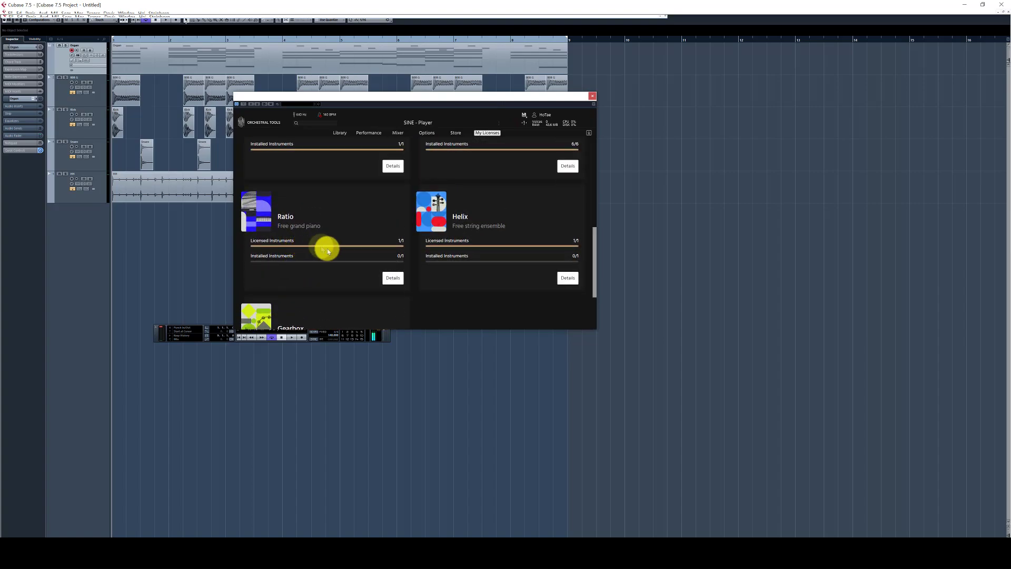
{"action": "scroll", "coordinate": [436, 246], "scroll_direction": "up", "scroll_amount": 4}
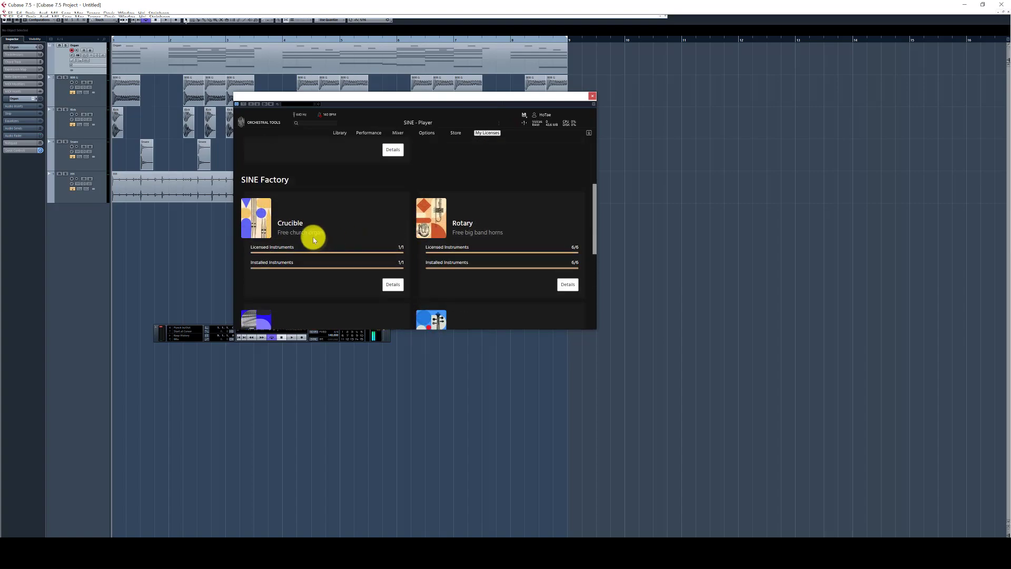
{"action": "left_click", "coordinate": [324, 232]}
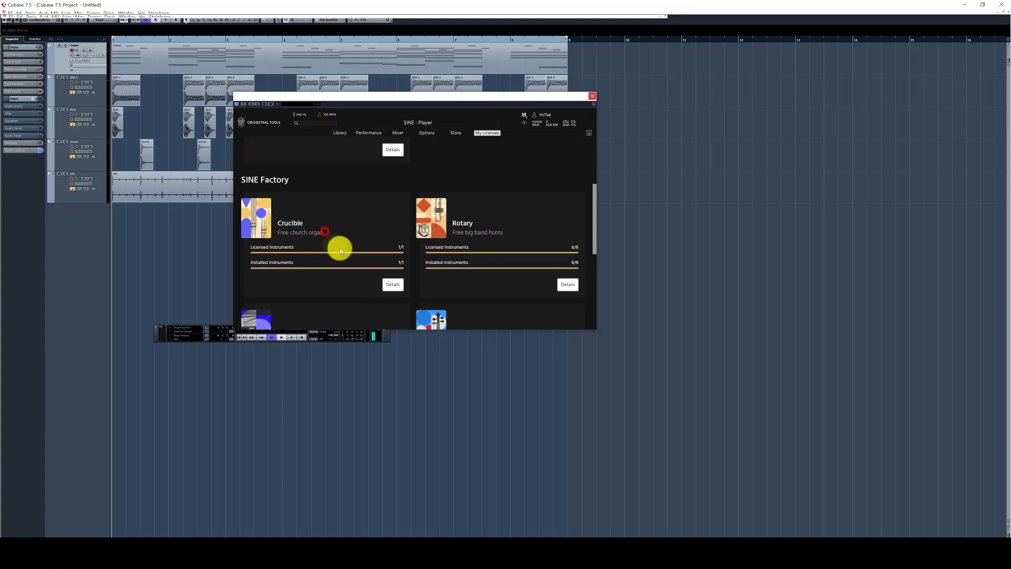
{"action": "left_click", "coordinate": [396, 285]}
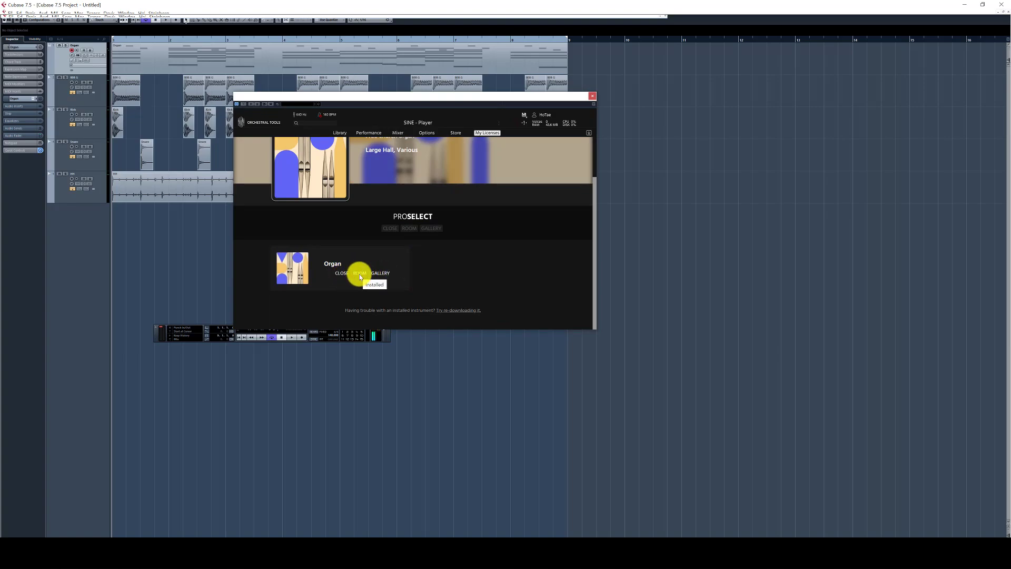
Check the CLOSE, ROOM and GALLERY microphone positions of Crucible's Organ instrument
{"action": "left_click", "coordinate": [340, 273]}
{"action": "left_click", "coordinate": [359, 273]}
{"action": "left_click", "coordinate": [384, 272]}
{"action": "key", "text": "ctrl+1"}
{"action": "left_click", "coordinate": [476, 246]}
{"action": "mouse_move", "coordinate": [496, 227]}
{"action": "left_mouse_down"}
{"action": "mouse_move", "coordinate": [545, 235]}
{"action": "mouse_move", "coordinate": [505, 217]}
{"action": "mouse_move", "coordinate": [511, 232]}
{"action": "left_mouse_up"}
{"action": "mouse_move", "coordinate": [527, 228]}
{"action": "left_mouse_down"}
{"action": "mouse_move", "coordinate": [560, 226]}
{"action": "mouse_move", "coordinate": [562, 184]}
{"action": "left_mouse_up"}
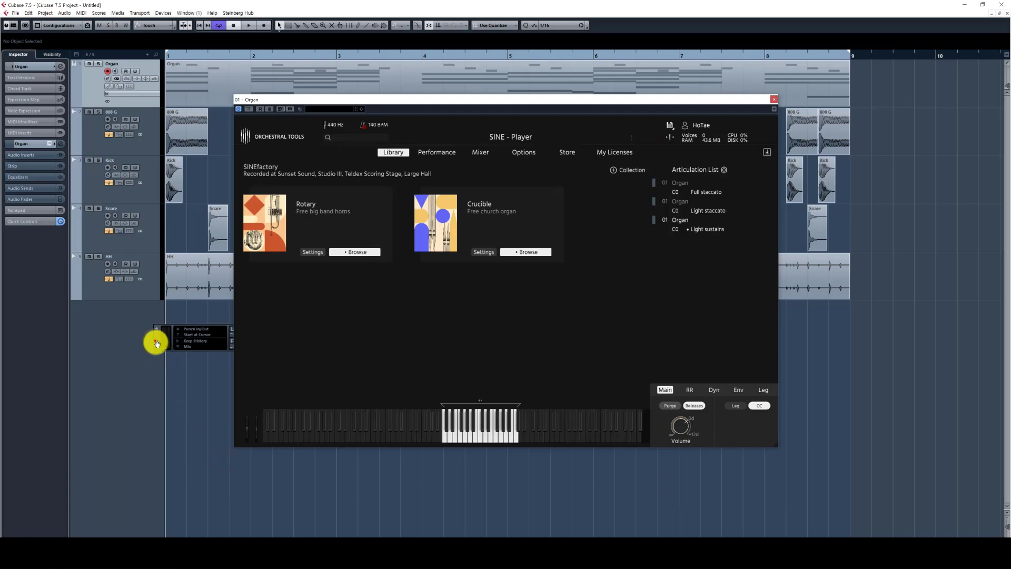
Move the transport panel below the plugin window and expand Crucible's Organ instrument in the library to show its articulations
{"action": "left_click_drag", "start_coordinate": [156, 343], "coordinate": [191, 477]}
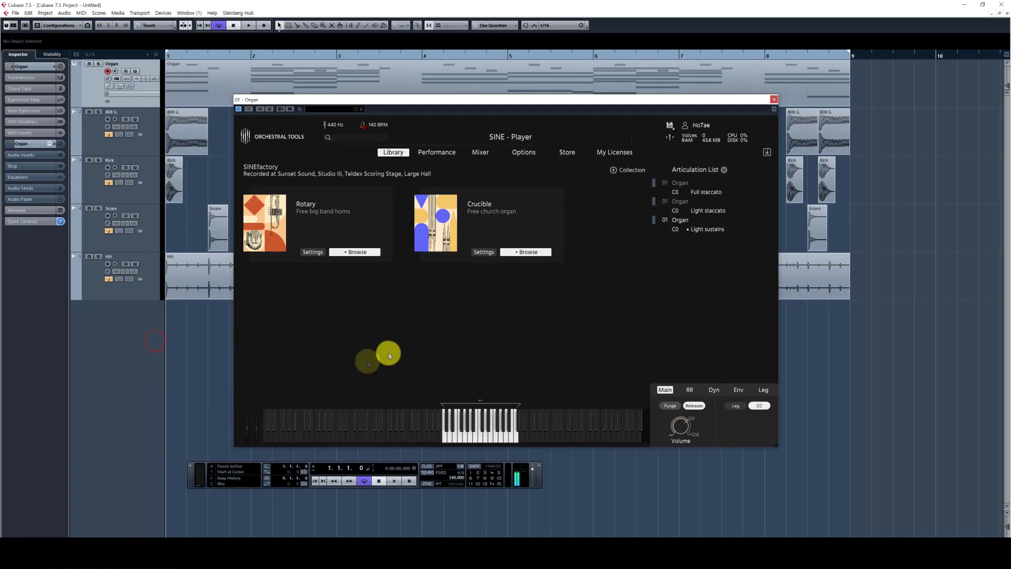
{"action": "left_click", "coordinate": [515, 254]}
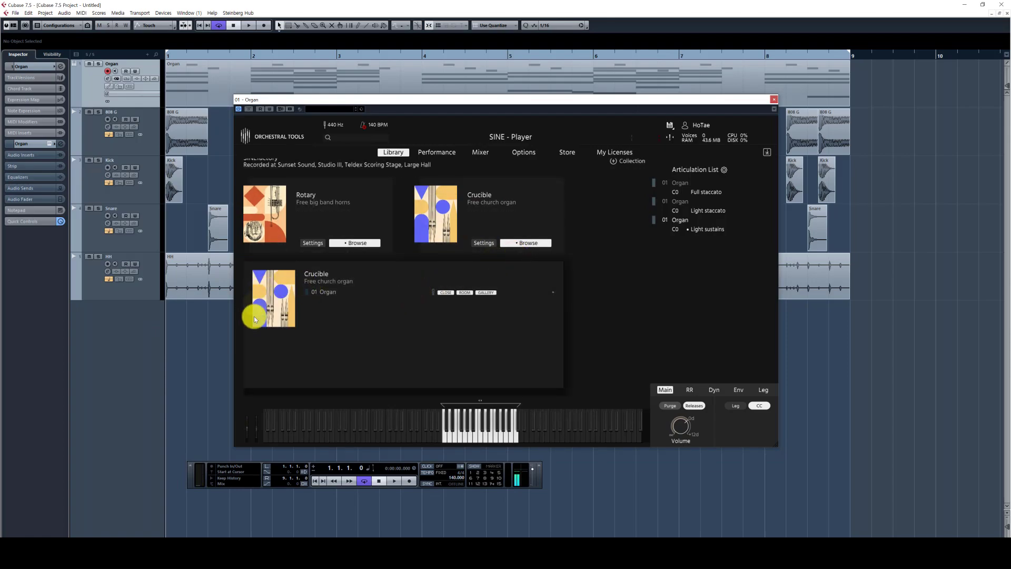
{"action": "left_click", "coordinate": [309, 294]}
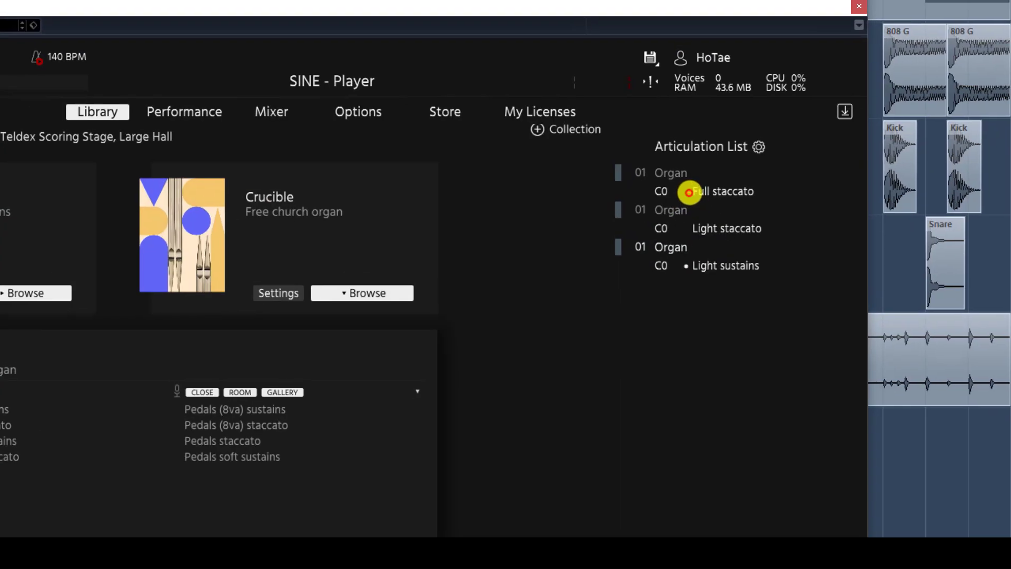
{"action": "left_click_drag", "start_coordinate": [648, 189], "coordinate": [654, 179]}
{"action": "mouse_move", "coordinate": [658, 225]}
{"action": "left_mouse_down"}
{"action": "mouse_move", "coordinate": [667, 210]}
{"action": "mouse_move", "coordinate": [654, 258]}
{"action": "left_mouse_up"}
{"action": "left_click_drag", "start_coordinate": [633, 294], "coordinate": [663, 293]}
{"action": "mouse_move", "coordinate": [665, 333]}
{"action": "left_mouse_down"}
{"action": "mouse_move", "coordinate": [741, 341]}
{"action": "mouse_move", "coordinate": [706, 391]}
{"action": "left_mouse_up"}
{"action": "left_click_drag", "start_coordinate": [734, 375], "coordinate": [738, 378]}
{"action": "mouse_move", "coordinate": [752, 324]}
{"action": "left_mouse_down"}
{"action": "mouse_move", "coordinate": [754, 310]}
{"action": "mouse_move", "coordinate": [809, 295]}
{"action": "left_mouse_up"}
{"action": "left_click_drag", "start_coordinate": [614, 242], "coordinate": [655, 265]}
{"action": "mouse_move", "coordinate": [162, 313]}
{"action": "left_mouse_down"}
{"action": "mouse_move", "coordinate": [136, 402]}
{"action": "mouse_move", "coordinate": [100, 320]}
{"action": "left_mouse_up"}
{"action": "mouse_move", "coordinate": [175, 331]}
{"action": "left_mouse_down"}
{"action": "mouse_move", "coordinate": [169, 400]}
{"action": "mouse_move", "coordinate": [358, 424]}
{"action": "mouse_move", "coordinate": [175, 333]}
{"action": "left_mouse_up"}
{"action": "left_click_drag", "start_coordinate": [619, 263], "coordinate": [333, 366]}
{"action": "left_click_drag", "start_coordinate": [617, 223], "coordinate": [362, 351]}
{"action": "left_click_drag", "start_coordinate": [605, 178], "coordinate": [351, 357]}
{"action": "mouse_move", "coordinate": [571, 167]}
{"action": "left_mouse_down"}
{"action": "mouse_move", "coordinate": [675, 179]}
{"action": "mouse_move", "coordinate": [680, 210]}
{"action": "mouse_move", "coordinate": [648, 232]}
{"action": "left_mouse_up"}
{"action": "mouse_move", "coordinate": [135, 442]}
{"action": "left_mouse_down"}
{"action": "mouse_move", "coordinate": [138, 511]}
{"action": "mouse_move", "coordinate": [132, 458]}
{"action": "left_mouse_up"}
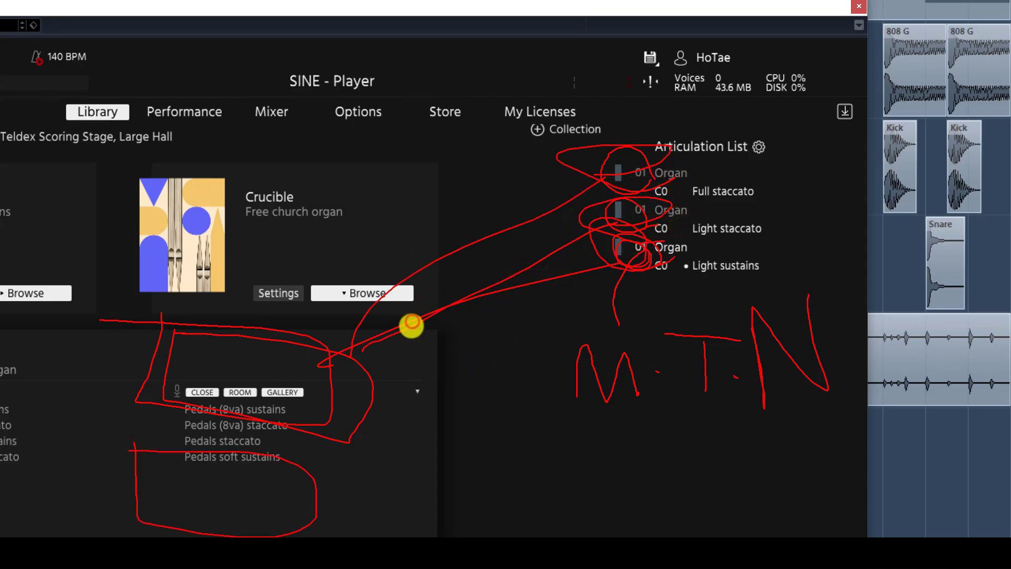
{"action": "mouse_move", "coordinate": [402, 516]}
{"action": "left_mouse_down"}
{"action": "mouse_move", "coordinate": [408, 550]}
{"action": "mouse_move", "coordinate": [561, 537]}
{"action": "left_mouse_up"}
{"action": "left_click_drag", "start_coordinate": [258, 348], "coordinate": [240, 374]}
{"action": "left_click_drag", "start_coordinate": [201, 490], "coordinate": [307, 521]}
{"action": "left_click_drag", "start_coordinate": [456, 505], "coordinate": [497, 529]}
{"action": "left_click", "coordinate": [574, 349]}
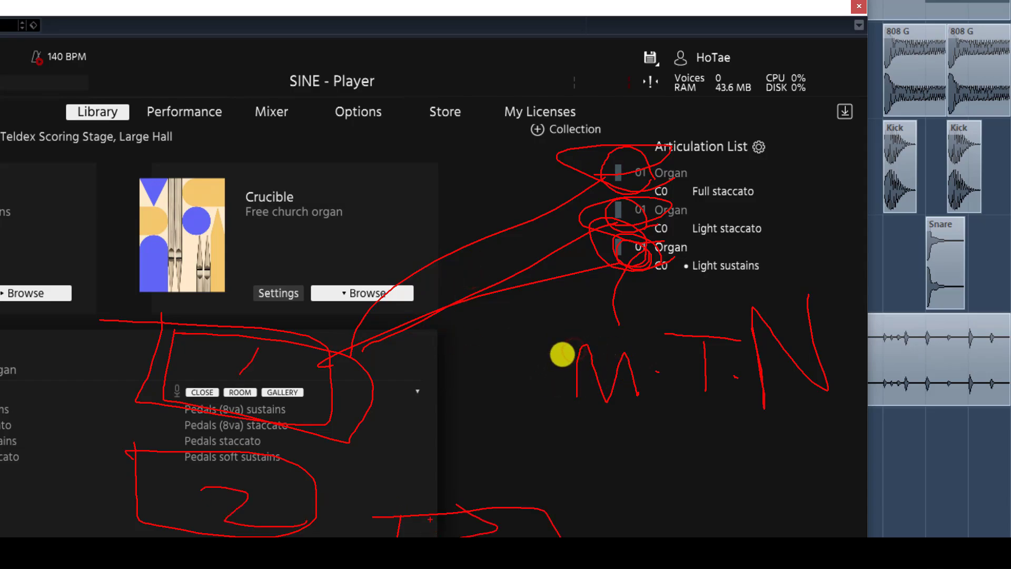
{"action": "key", "text": "Escape"}
Solo the Organ track and increase its height, with the SINE Player window moved clear of the track list
{"action": "left_click_drag", "start_coordinate": [533, 102], "coordinate": [634, 101]}
{"action": "left_click", "coordinate": [98, 64]}
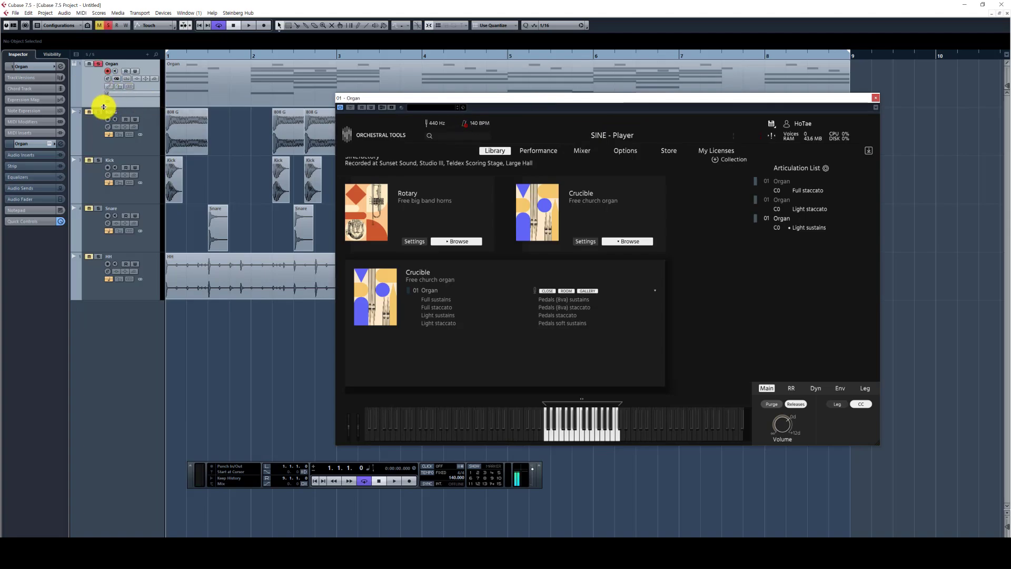
{"action": "left_click_drag", "start_coordinate": [104, 107], "coordinate": [104, 186]}
Play back the soloed organ part through SINE Player and stop the playback
{"action": "key", "text": "space"}
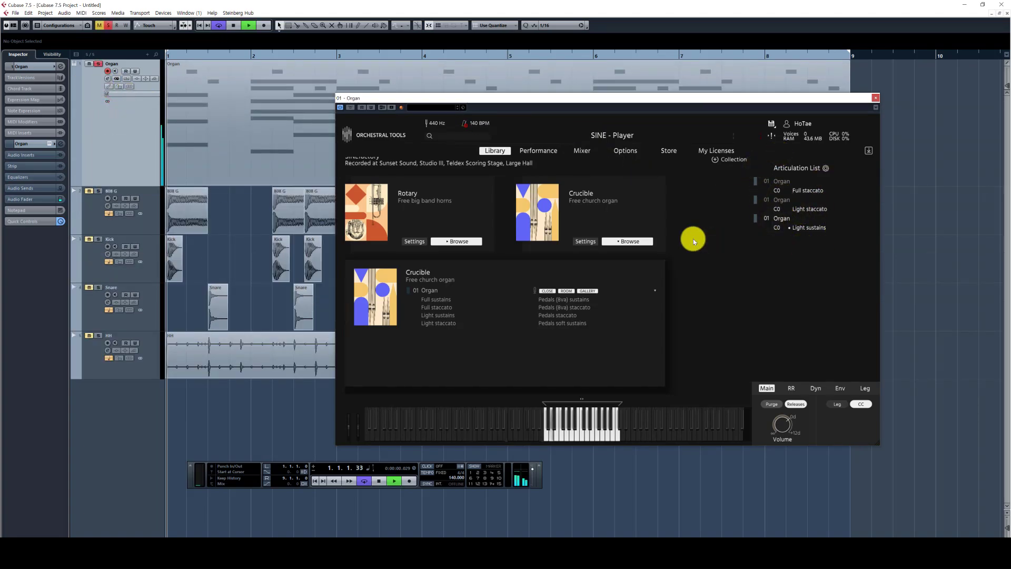
{"action": "key", "text": "g"}
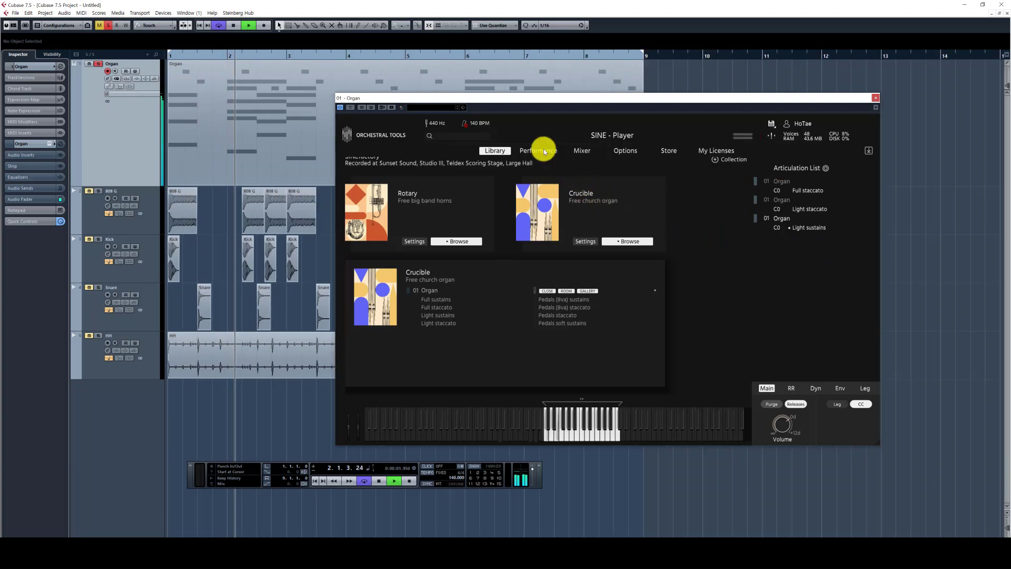
{"action": "key", "text": "g"}
{"action": "key", "text": "g"}
{"action": "left_click_drag", "start_coordinate": [479, 99], "coordinate": [546, 109]}
{"action": "left_click", "coordinate": [546, 84]}
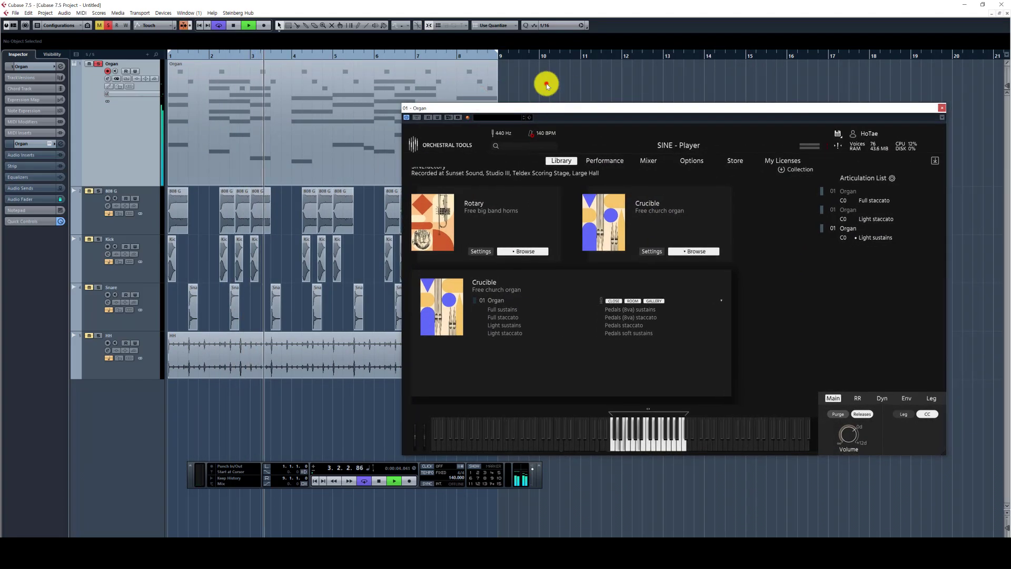
{"action": "key", "text": "space"}
Assign the Light staccato articulation to MIDI channel 02 and Light sustains to channel 03 in the Articulation List
{"action": "left_click", "coordinate": [832, 210]}
{"action": "left_click", "coordinate": [839, 243]}
{"action": "left_click", "coordinate": [833, 229]}
{"action": "left_click", "coordinate": [831, 211]}
{"action": "left_click", "coordinate": [831, 212]}
{"action": "left_click", "coordinate": [833, 213]}
{"action": "left_click", "coordinate": [835, 232]}
{"action": "left_click", "coordinate": [838, 252]}
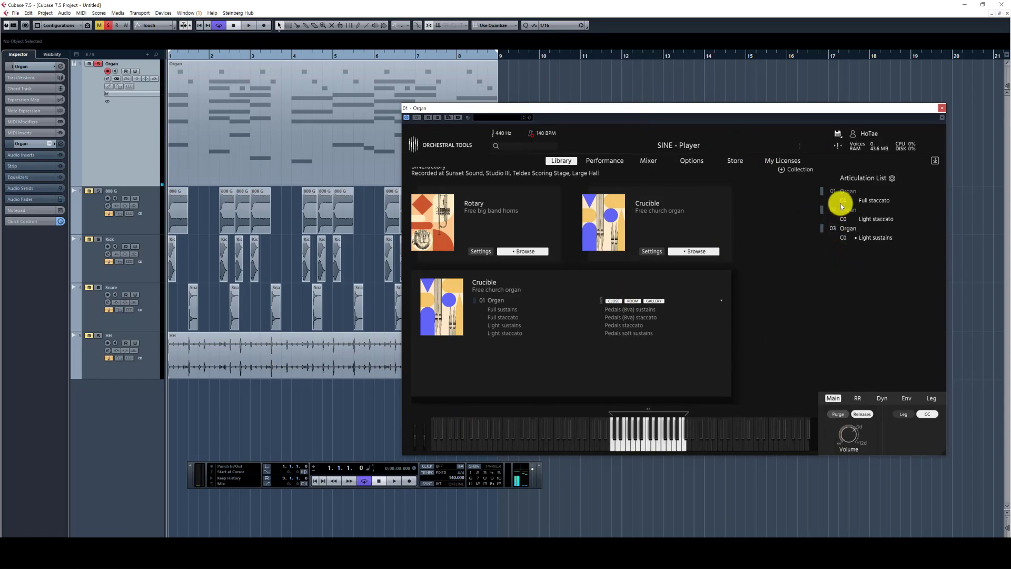
Play the organ part with the separate articulation channels and show the Organ track's basic settings in the Inspector
{"action": "key", "text": "space"}
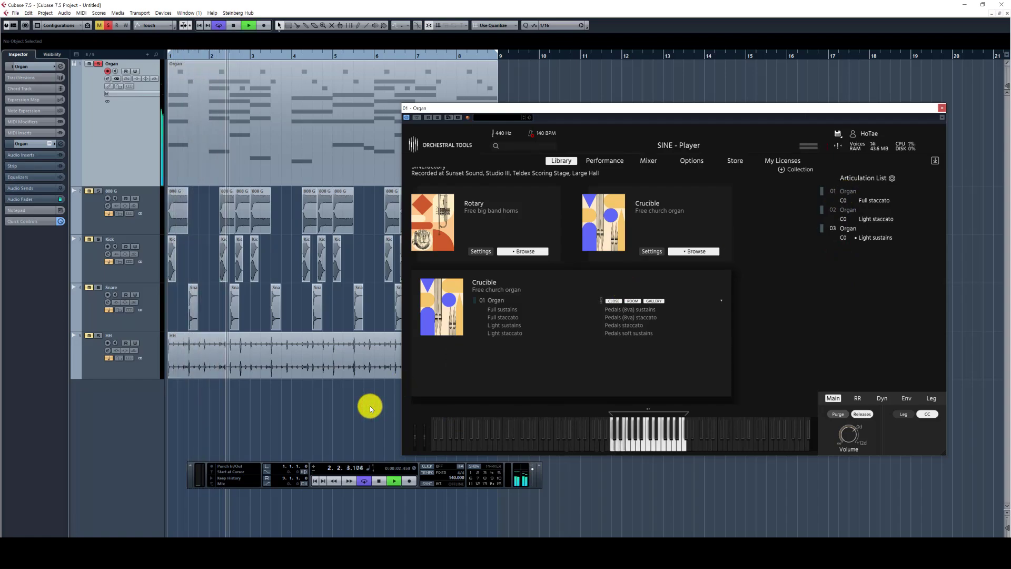
{"action": "left_click", "coordinate": [49, 73]}
{"action": "key", "text": "space"}
Assign Light staccato to MIDI channel 01 and Full staccato to channel 02, and play the organ part
{"action": "left_click", "coordinate": [833, 210]}
{"action": "left_click", "coordinate": [842, 225]}
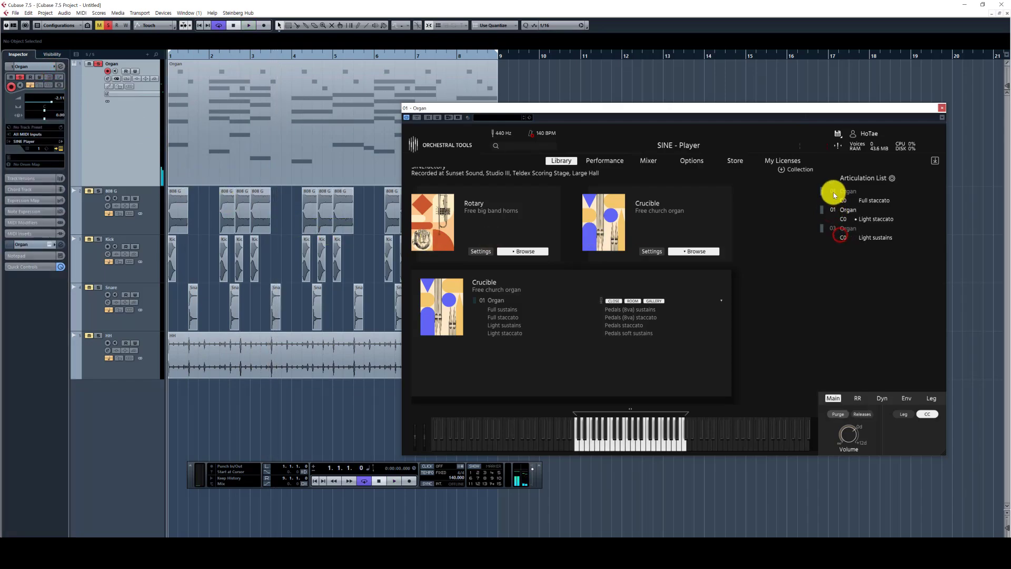
{"action": "left_click", "coordinate": [834, 195]}
{"action": "left_click", "coordinate": [840, 226]}
{"action": "key", "text": "space"}
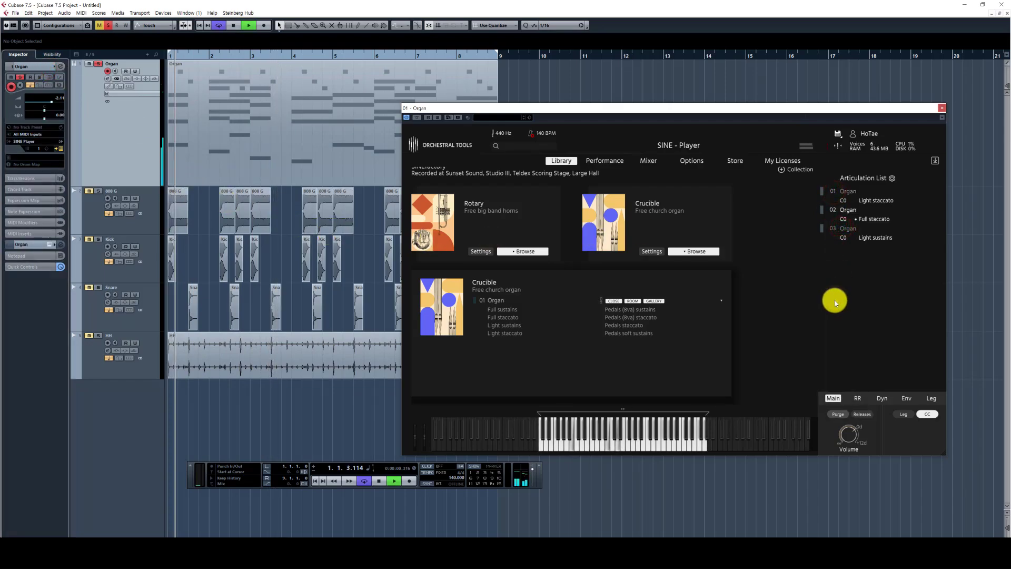
Assign Light sustains to MIDI channel 01 and Light staccato to channel 02, and play the organ part
{"action": "key", "text": "space"}
{"action": "left_click", "coordinate": [834, 228]}
{"action": "left_click", "coordinate": [842, 251]}
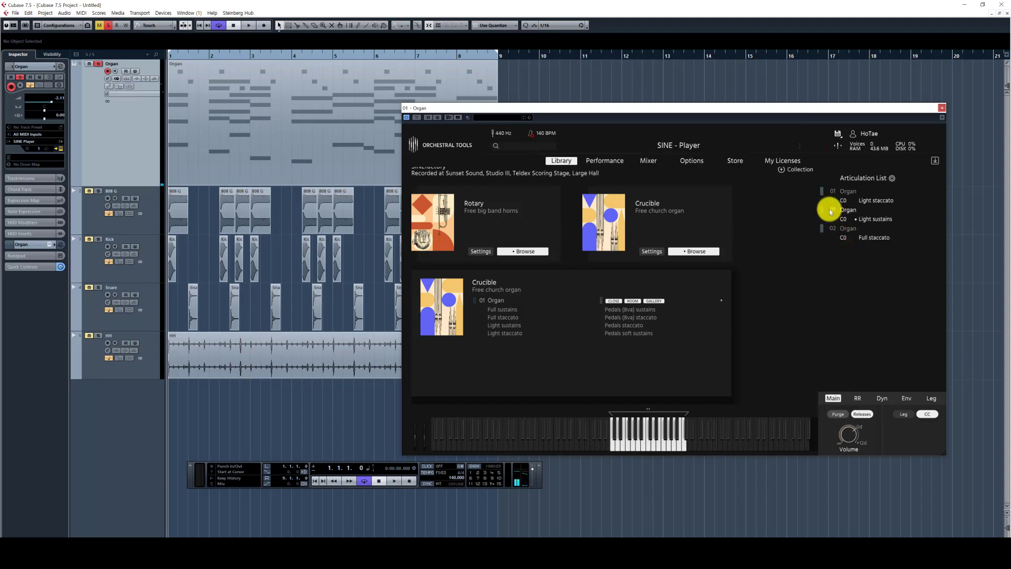
{"action": "left_click", "coordinate": [830, 193]}
{"action": "left_click", "coordinate": [843, 229]}
{"action": "key", "text": "space"}
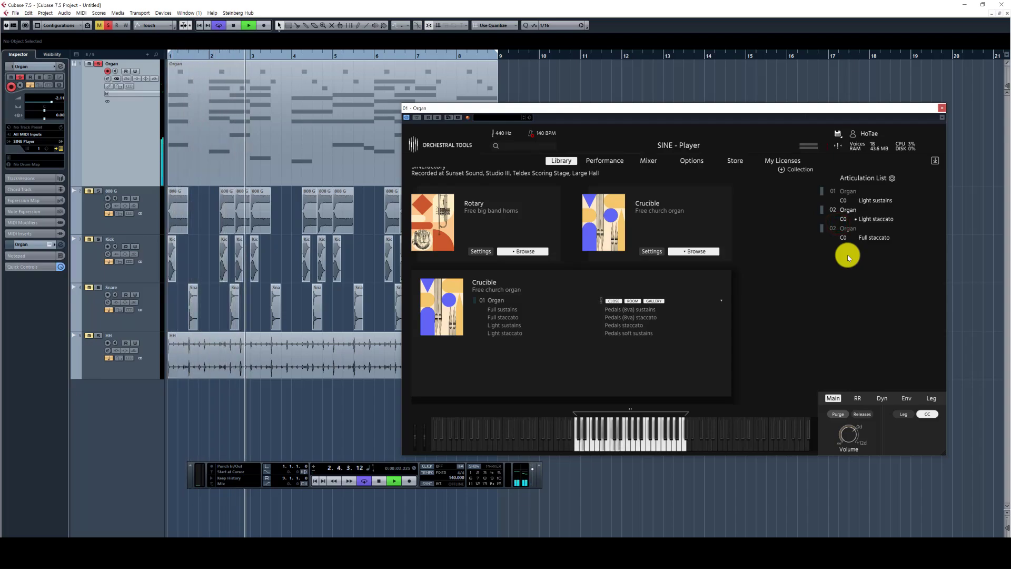
{"action": "key", "text": "space"}
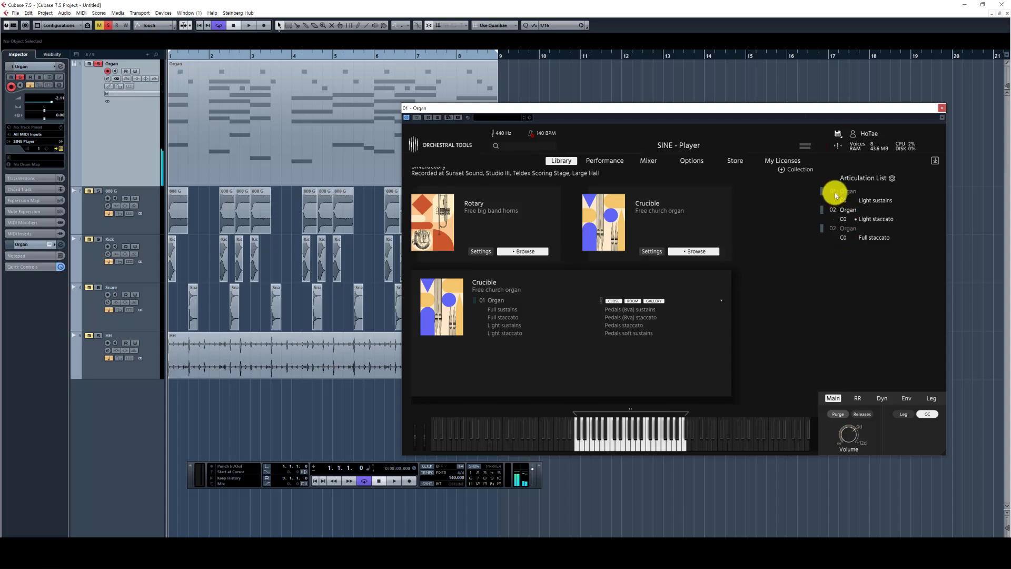
Remove all three articulation entries from the Articulation List
{"action": "right_click", "coordinate": [844, 195]}
{"action": "left_click", "coordinate": [793, 250]}
{"action": "right_click", "coordinate": [844, 199]}
{"action": "left_click", "coordinate": [817, 251]}
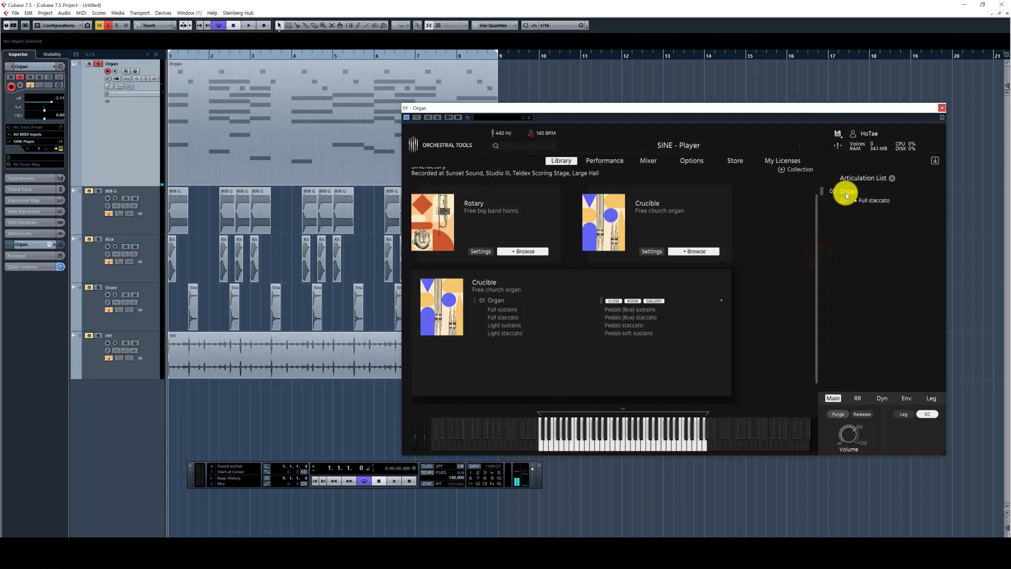
{"action": "right_click", "coordinate": [845, 193]}
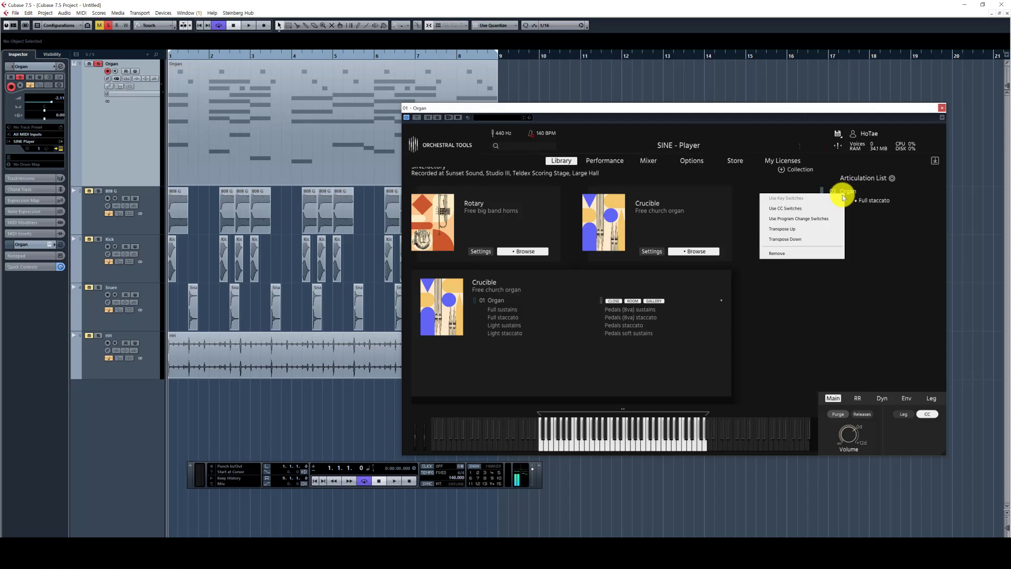
{"action": "left_click", "coordinate": [806, 253]}
Load the Full sustains articulation of the Crucible organ and play the organ part with it
{"action": "double_click", "coordinate": [503, 309]}
{"action": "key", "text": "space"}
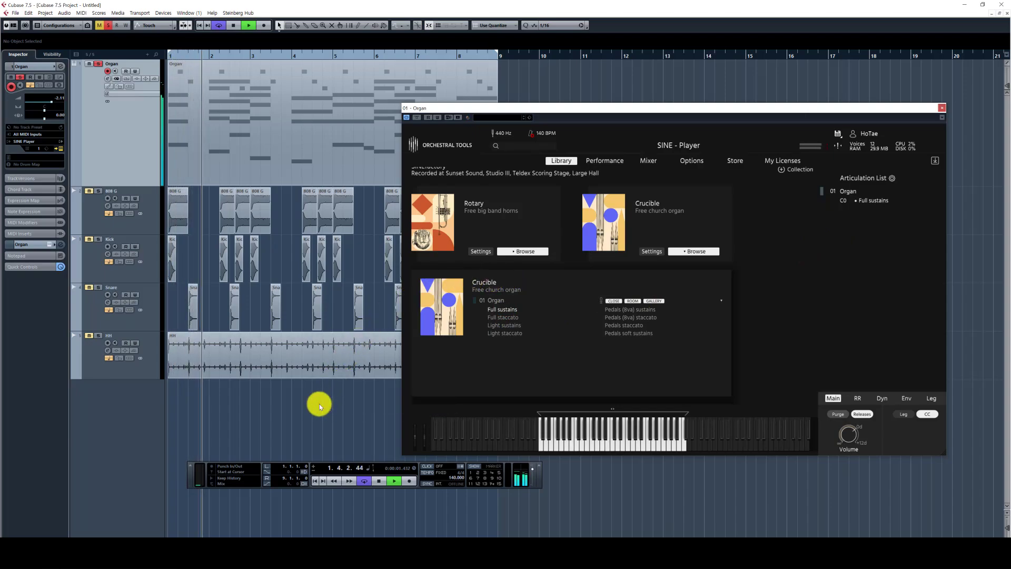
{"action": "key", "text": "space"}
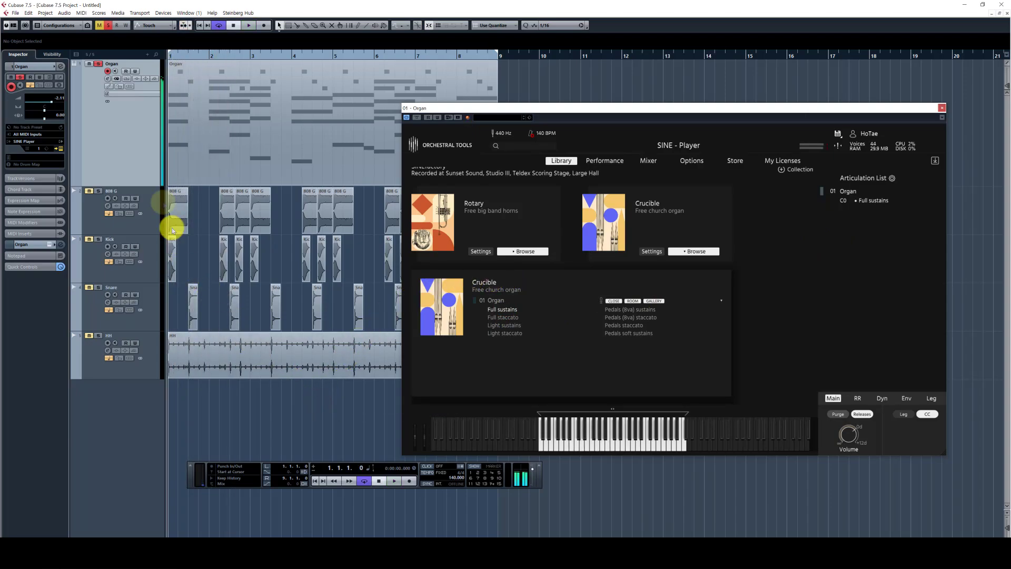
Add a MIDI track below the Organ track and solo it
{"action": "right_click", "coordinate": [142, 152]}
{"action": "mouse_move", "coordinate": [168, 158]}
{"action": "left_click", "coordinate": [327, 174]}
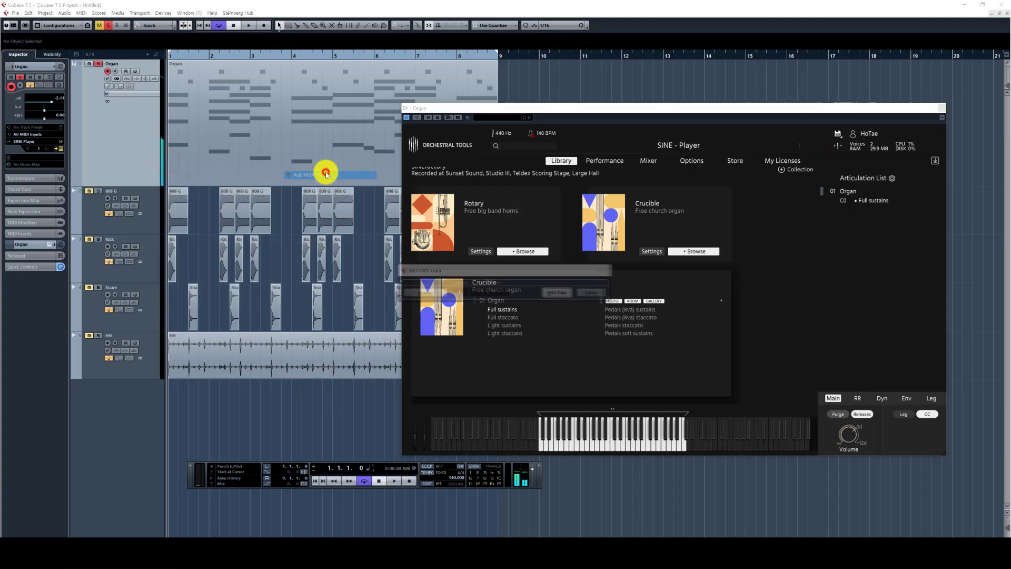
{"action": "left_click", "coordinate": [553, 292]}
{"action": "left_click", "coordinate": [98, 192]}
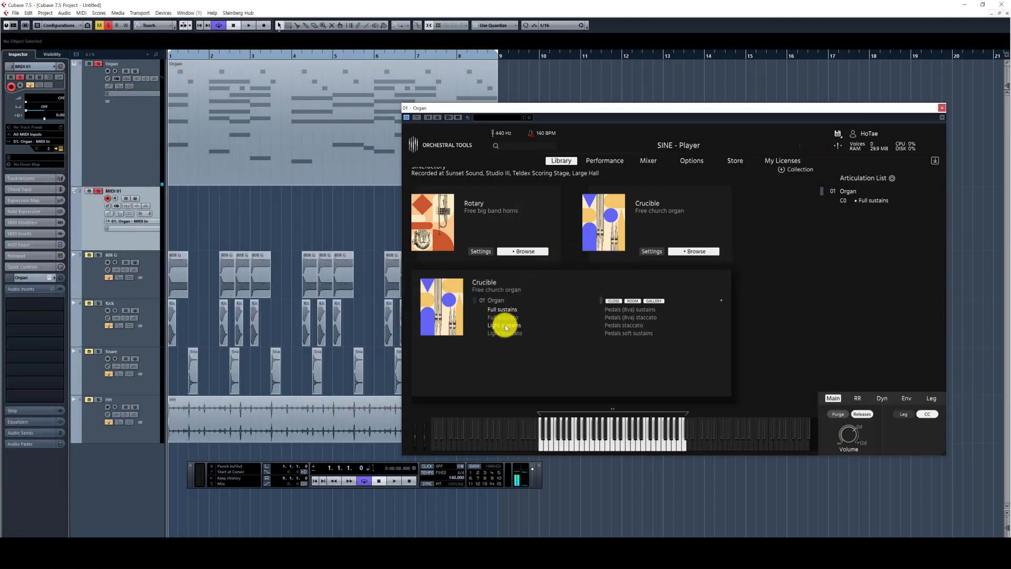
Add Full staccato on MIDI channel 02 to the Articulation List and copy the Organ part onto the MIDI 01 track
{"action": "left_click_drag", "start_coordinate": [507, 322], "coordinate": [845, 242]}
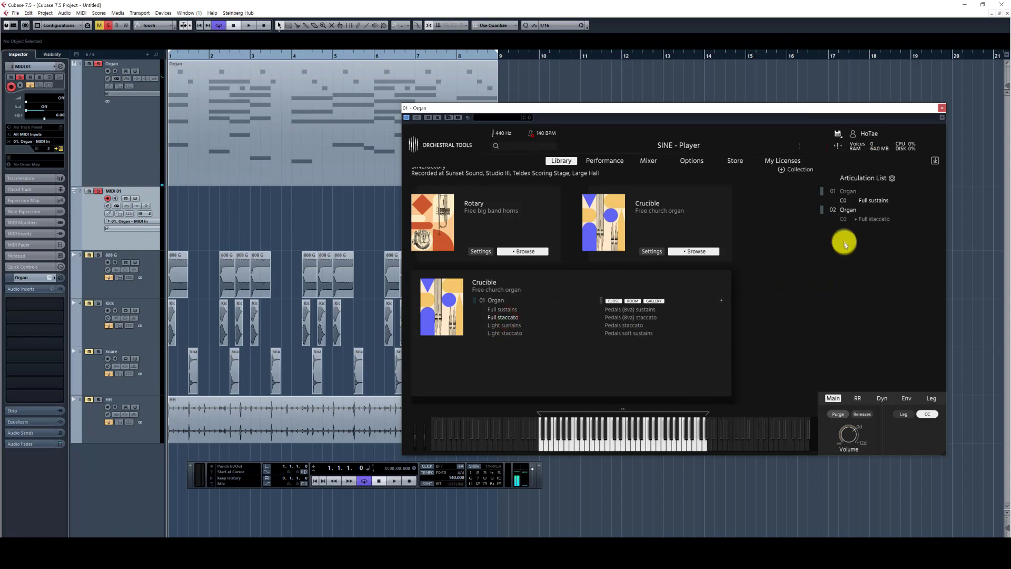
{"action": "left_click_drag", "start_coordinate": [220, 169], "coordinate": [218, 207]}
{"action": "left_click", "coordinate": [141, 162]}
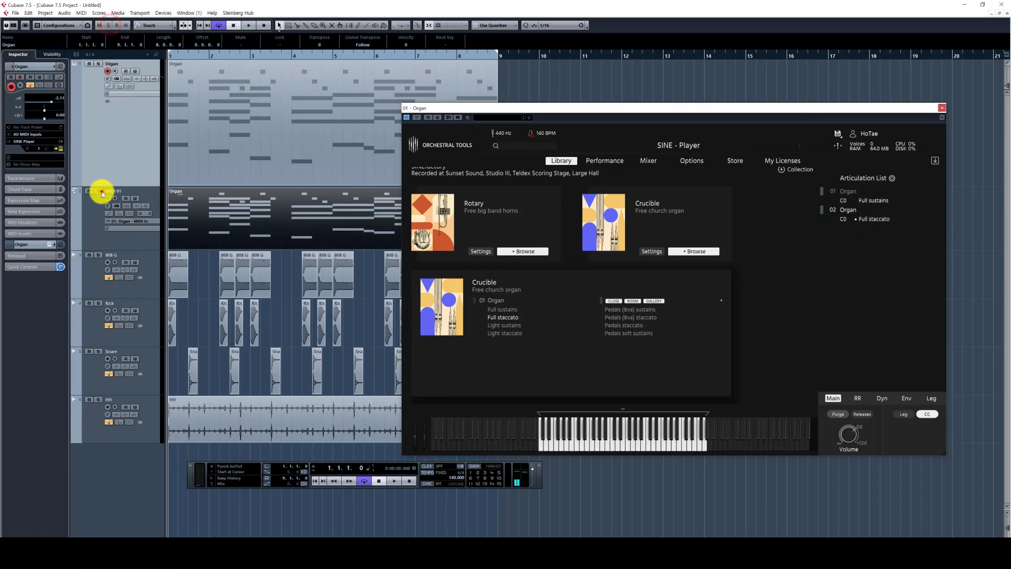
Play the Organ and MIDI 01 tracks soloed together and reduce the Organ track's height
{"action": "left_click", "coordinate": [100, 191]}
{"action": "key", "text": "space"}
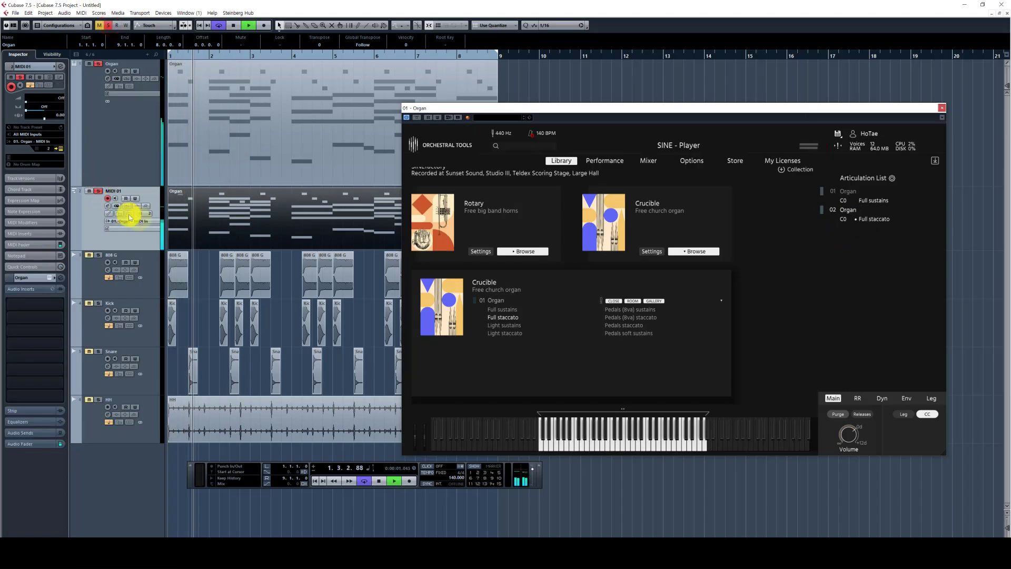
{"action": "key", "text": "g"}
{"action": "key", "text": "g"}
{"action": "key", "text": "g"}
{"action": "key", "text": "g"}
{"action": "key", "text": "g"}
{"action": "left_click", "coordinate": [132, 173]}
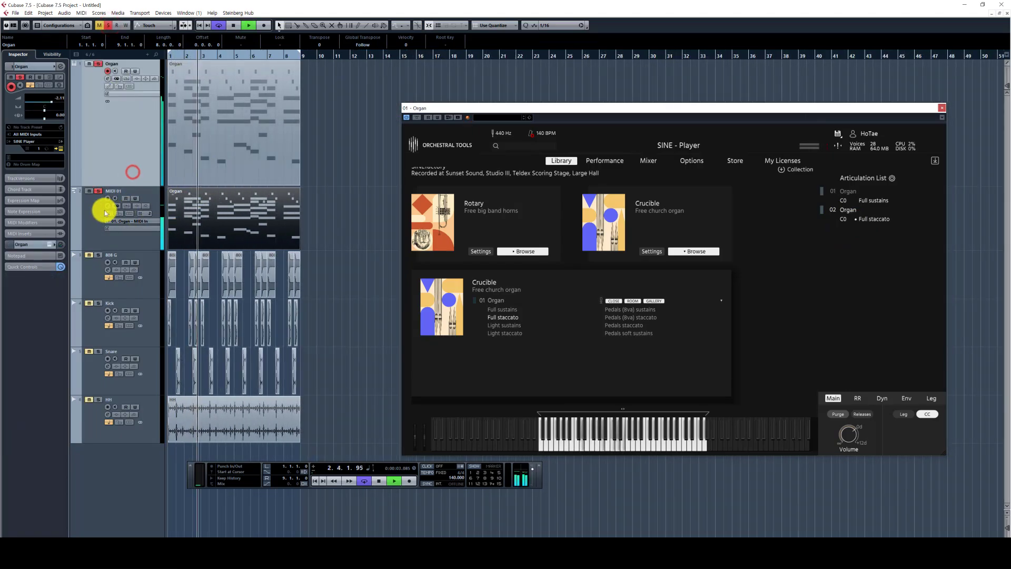
{"action": "left_click", "coordinate": [86, 209], "text": "shift"}
{"action": "left_click_drag", "start_coordinate": [122, 185], "coordinate": [122, 114]}
{"action": "left_click", "coordinate": [300, 139]}
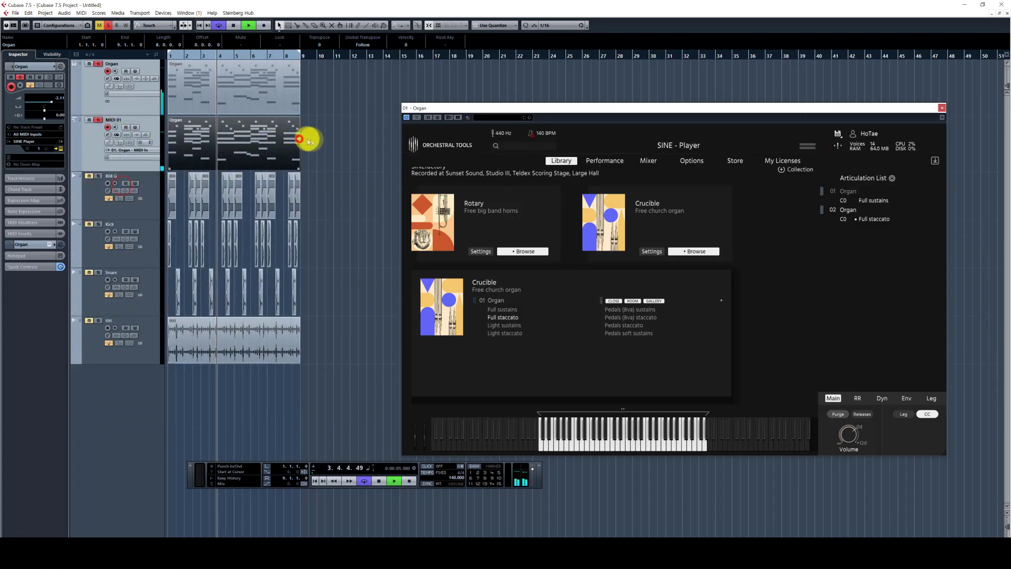
{"action": "left_click", "coordinate": [327, 140]}
{"action": "key", "text": "space"}
Mute the part on the Organ track and play the MIDI 01 part alone
{"action": "key", "text": "7"}
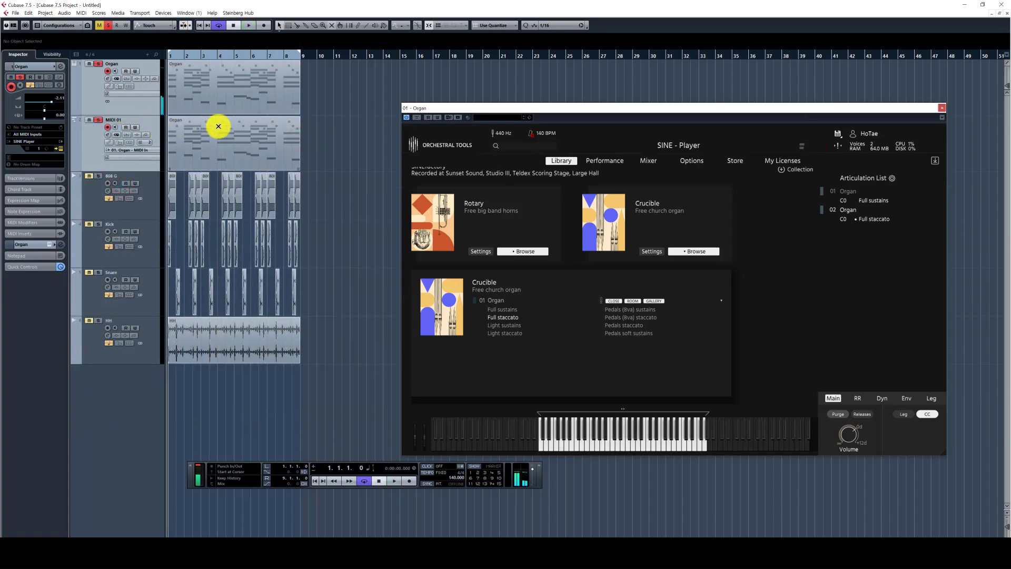
{"action": "left_click", "coordinate": [245, 98]}
{"action": "left_click", "coordinate": [316, 110]}
{"action": "key", "text": "space"}
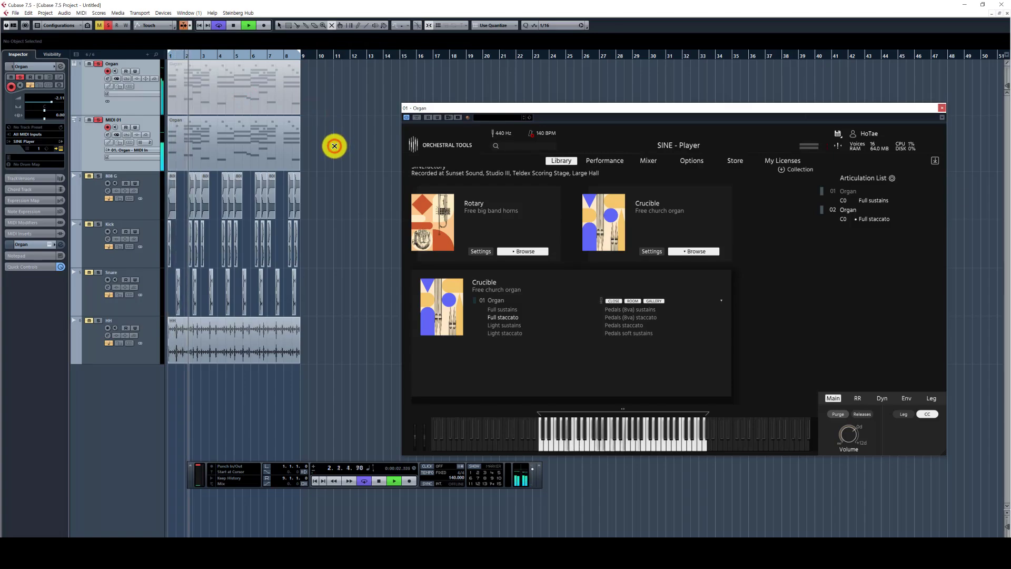
{"action": "key", "text": "space"}
Unmute the part on the Organ track, mute the copied part on MIDI 01, and play the Organ part alone
{"action": "left_click_drag", "start_coordinate": [335, 146], "coordinate": [207, 106]}
{"action": "left_click", "coordinate": [342, 146]}
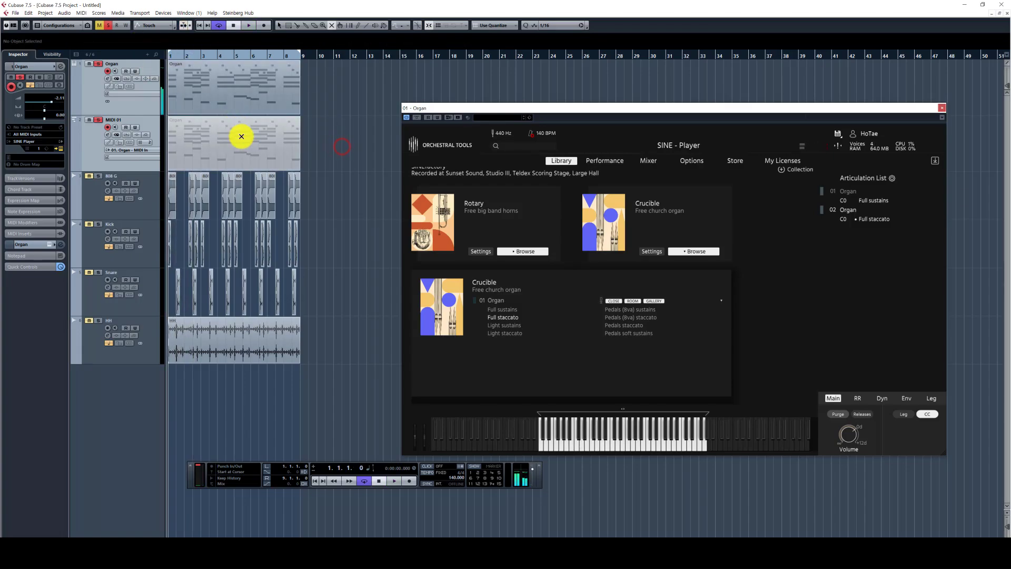
{"action": "left_click", "coordinate": [100, 120]}
{"action": "left_click", "coordinate": [101, 120]}
{"action": "left_click", "coordinate": [103, 95]}
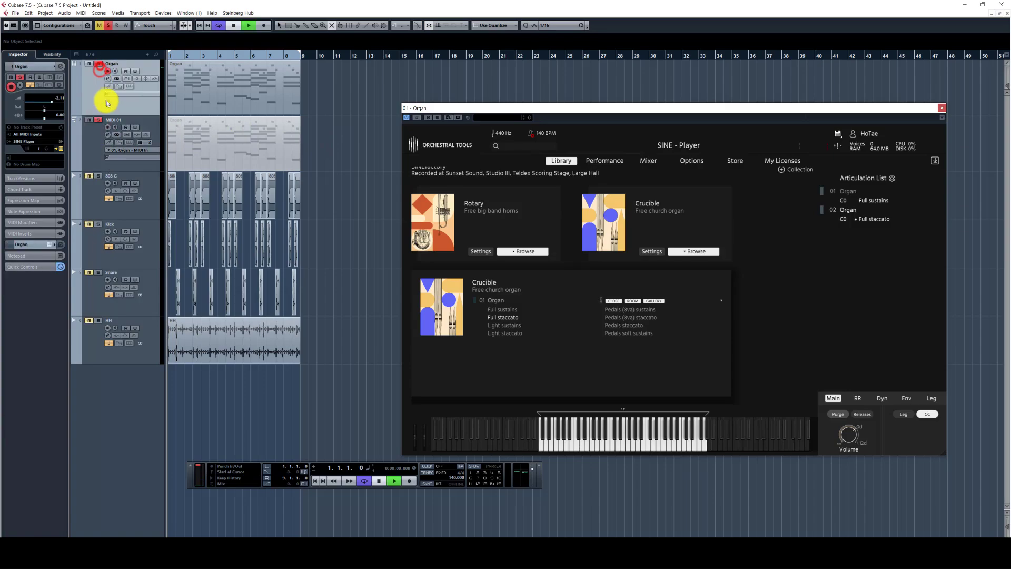
{"action": "key", "text": "space"}
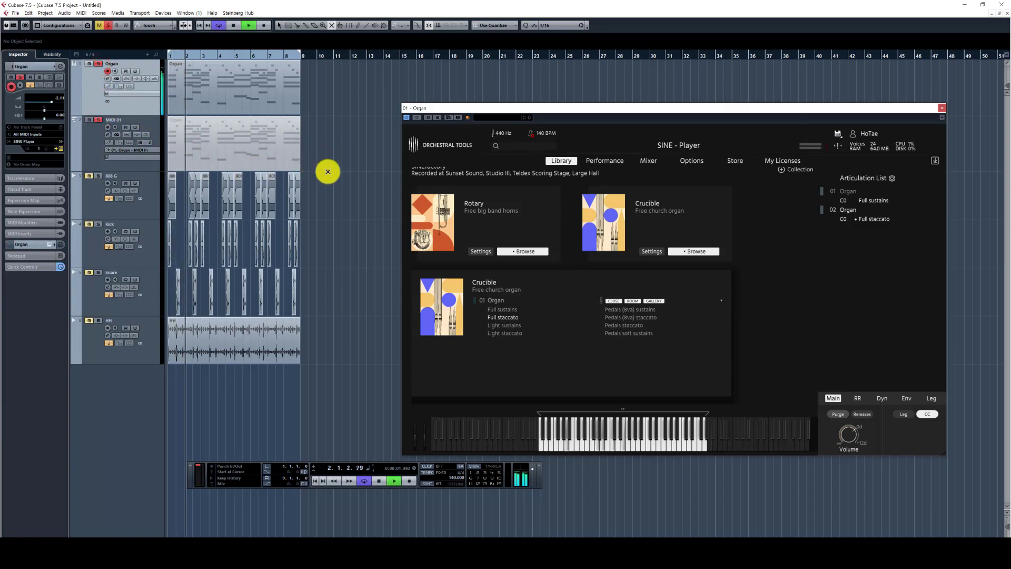
{"action": "key", "text": "1"}
{"action": "left_click", "coordinate": [329, 144]}
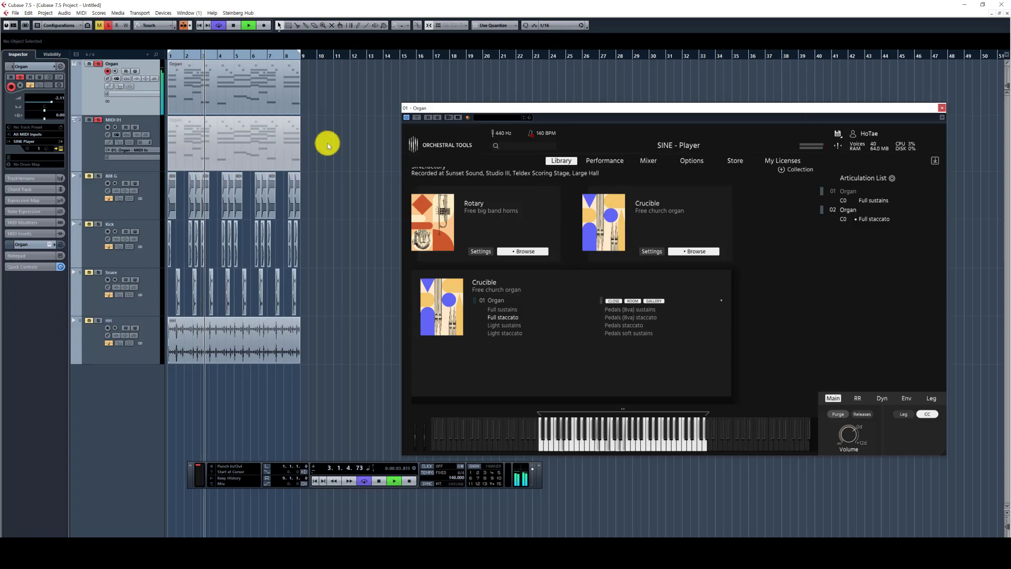
{"action": "key", "text": "space"}
Assign Full staccato to MIDI channel 01 alongside Full sustains and play the layered organ part
{"action": "left_click", "coordinate": [831, 209]}
{"action": "left_click", "coordinate": [843, 235]}
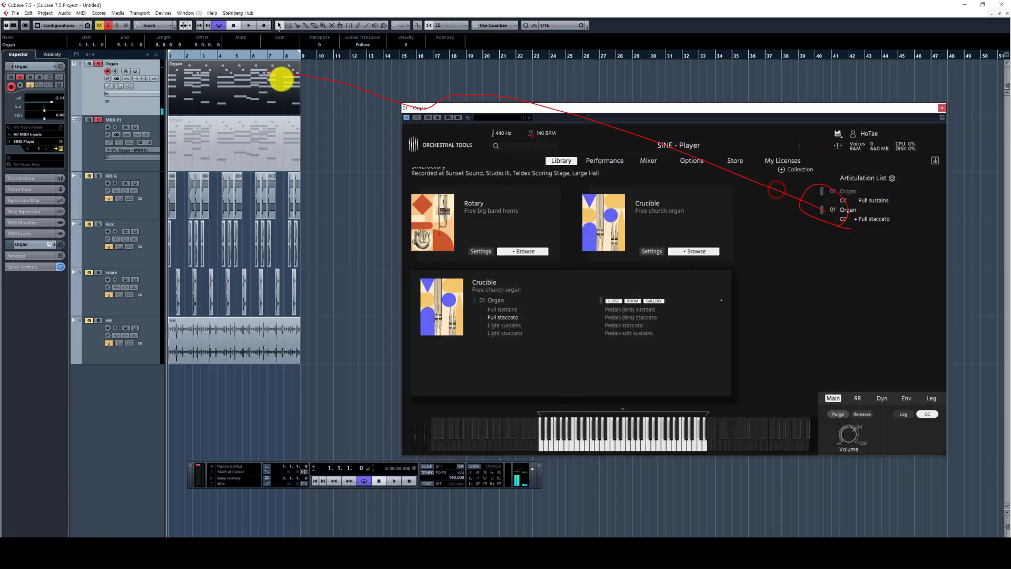
{"action": "key", "text": "space"}
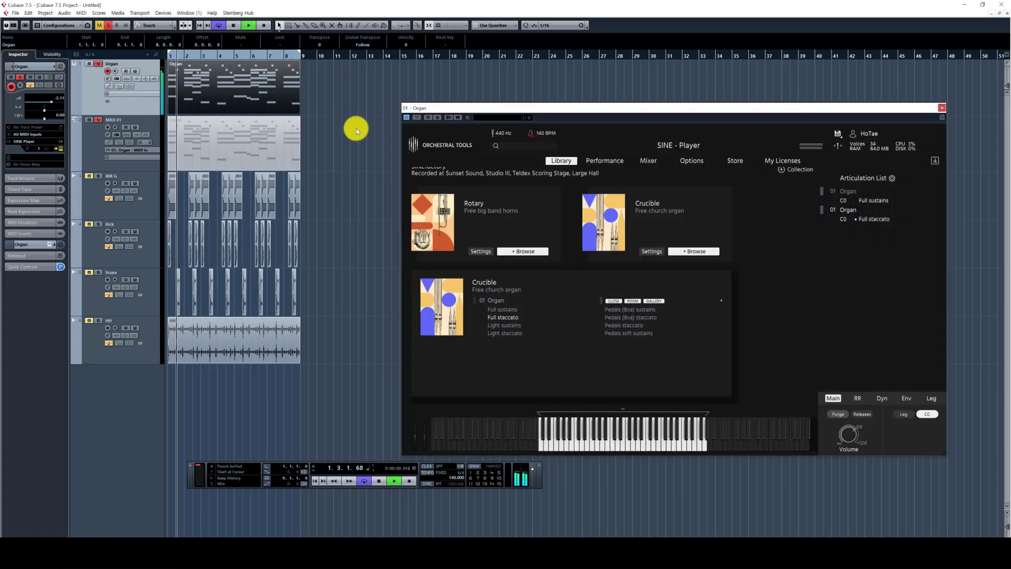
{"action": "key", "text": "space"}
Clear Full sustains and Full staccato from the Articulation List
{"action": "right_click", "coordinate": [849, 195]}
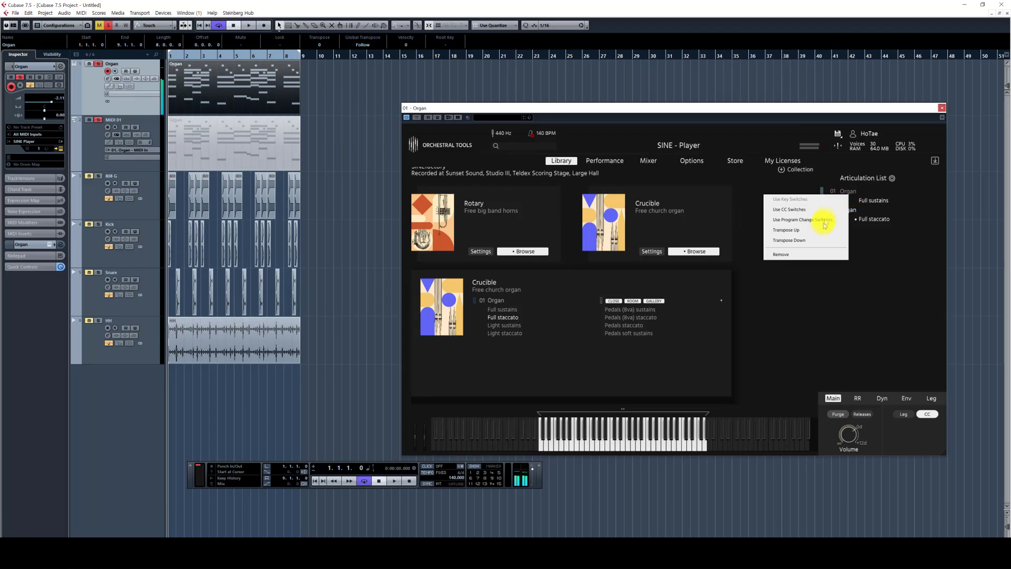
{"action": "left_click", "coordinate": [820, 244]}
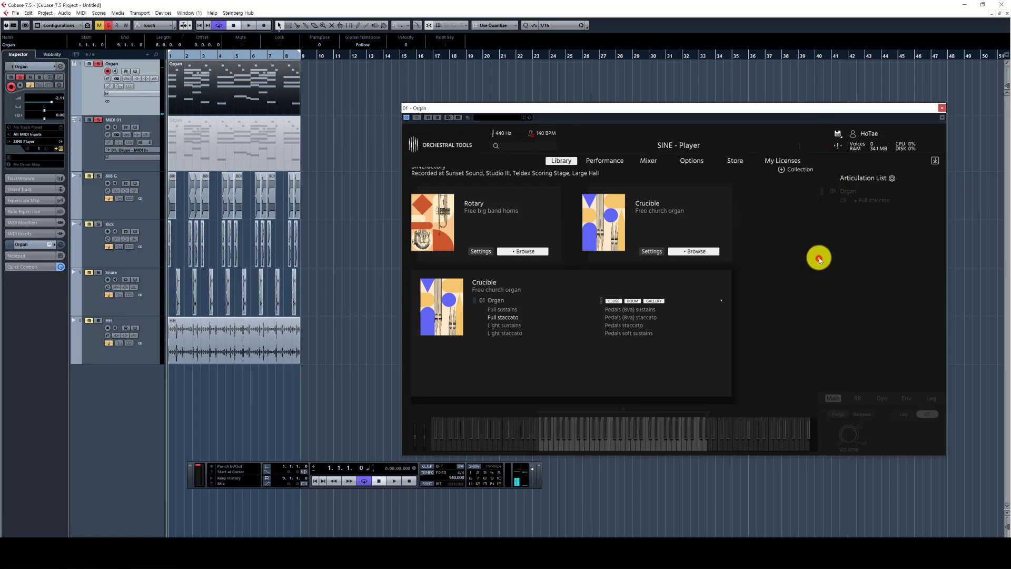
{"action": "left_click", "coordinate": [515, 318]}
{"action": "left_click", "coordinate": [353, 343]}
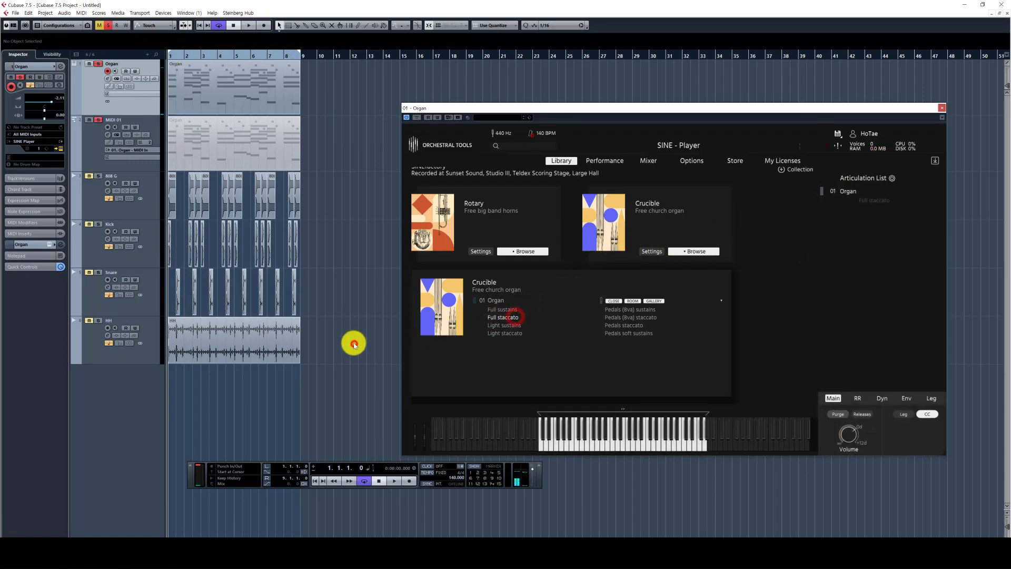
{"action": "right_click", "coordinate": [830, 197]}
{"action": "left_click", "coordinate": [802, 248]}
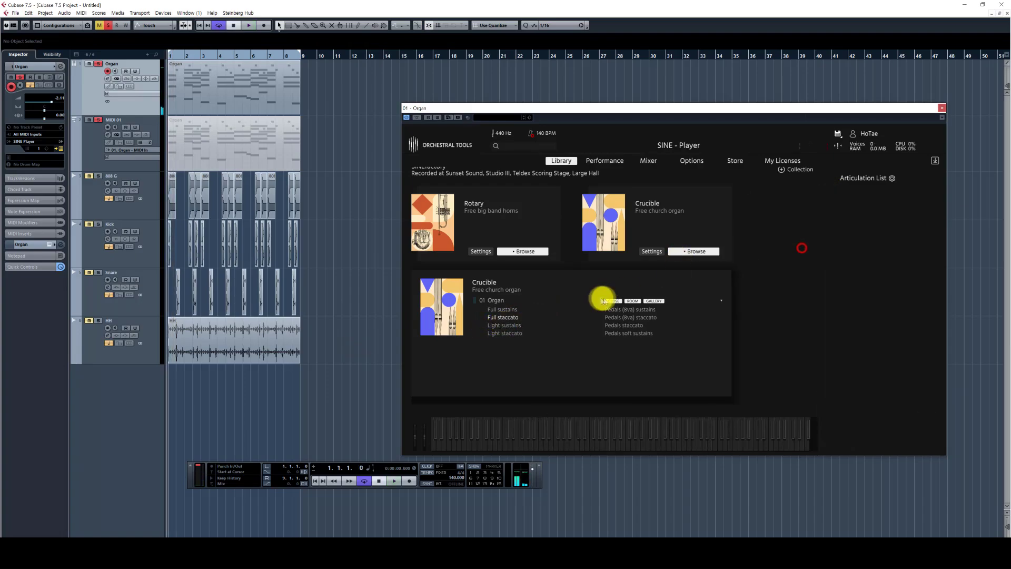
Load the Light sustains articulation and play the organ part with it
{"action": "left_click", "coordinate": [503, 326]}
{"action": "key", "text": "space"}
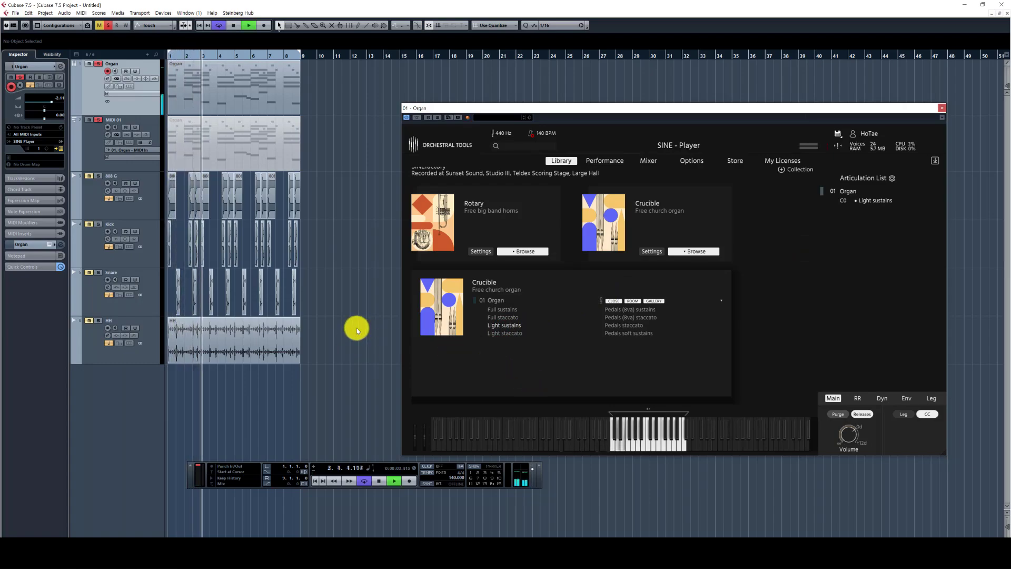
{"action": "key", "text": "space"}
Delete the MIDI 01 track and play the organ part with the Light staccato articulation loaded
{"action": "left_click", "coordinate": [95, 149]}
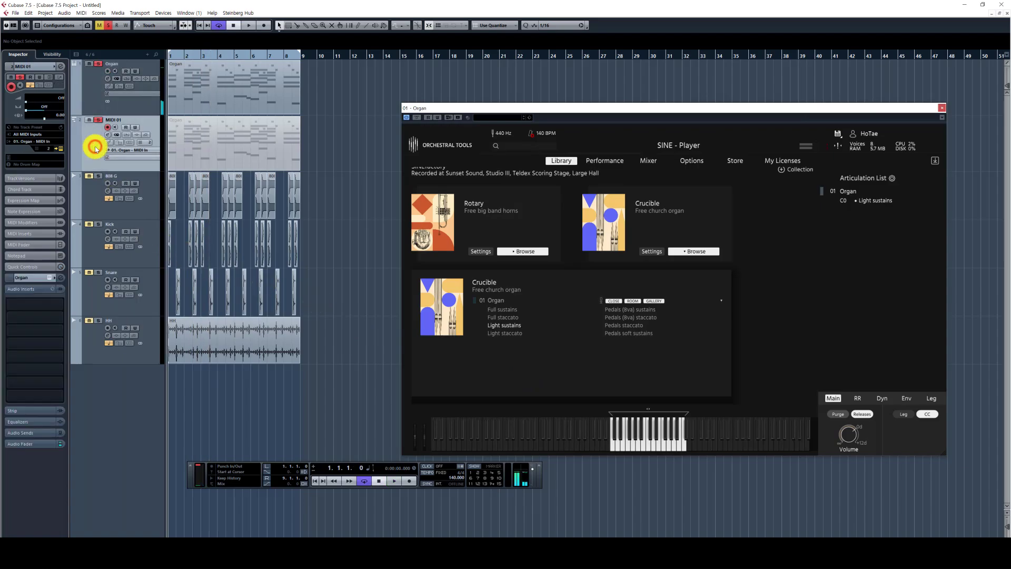
{"action": "key", "text": "Delete"}
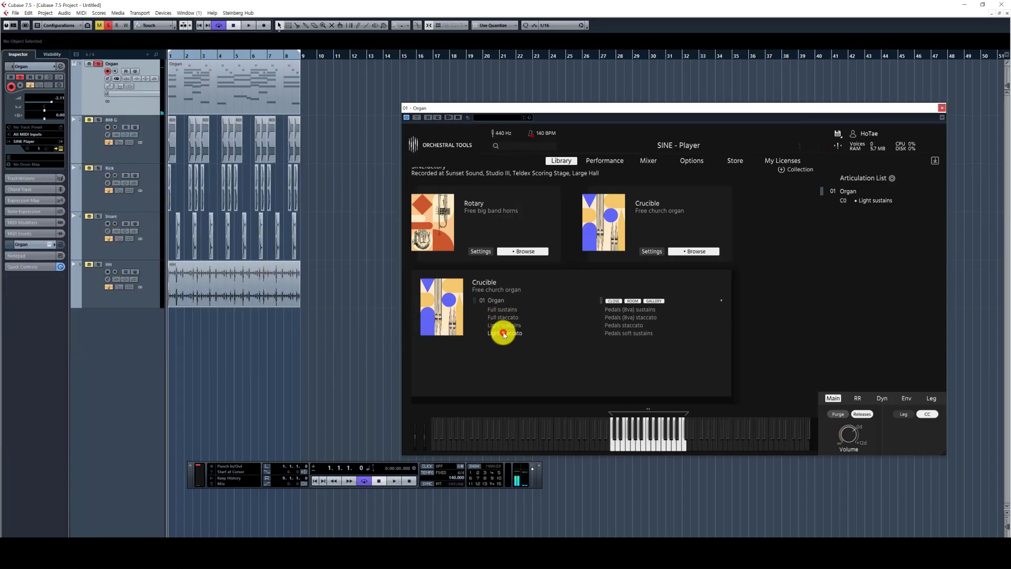
{"action": "key", "text": "space"}
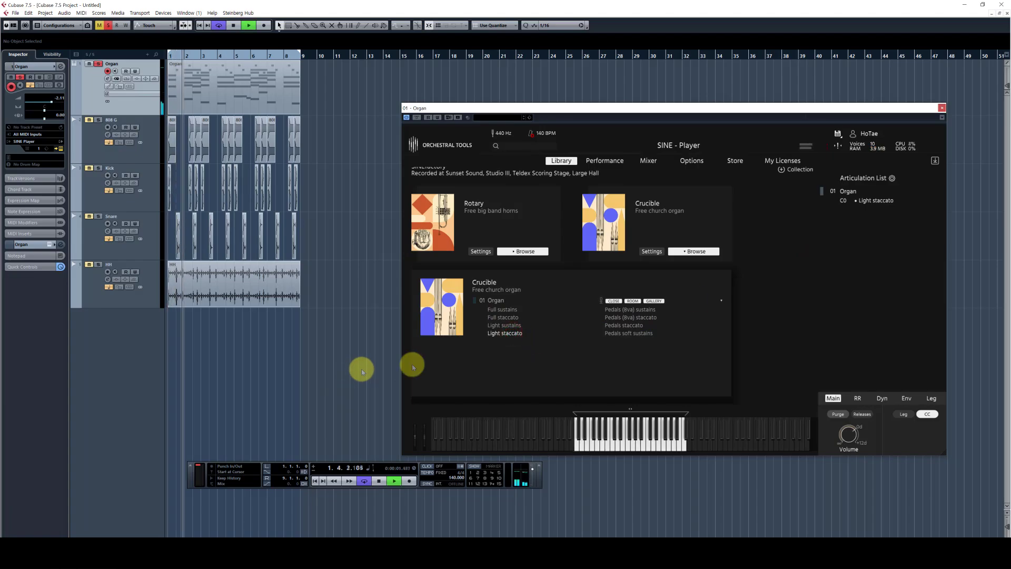
Raise the Organ channel's volume fader to 4.10 in the MixConsole and stop the playback
{"action": "key", "text": "F3"}
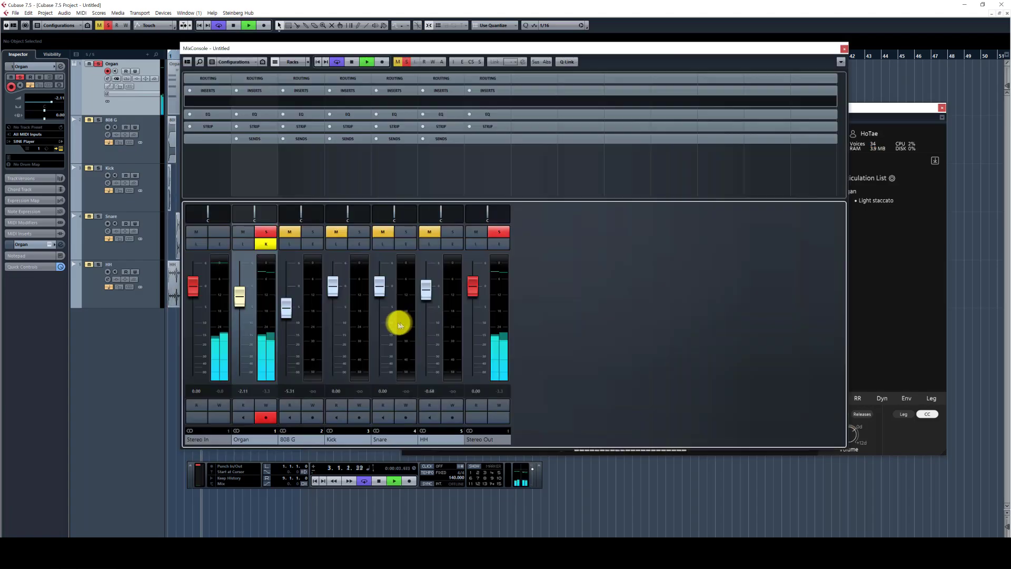
{"action": "left_click_drag", "start_coordinate": [254, 308], "coordinate": [245, 278]}
{"action": "key", "text": "F3"}
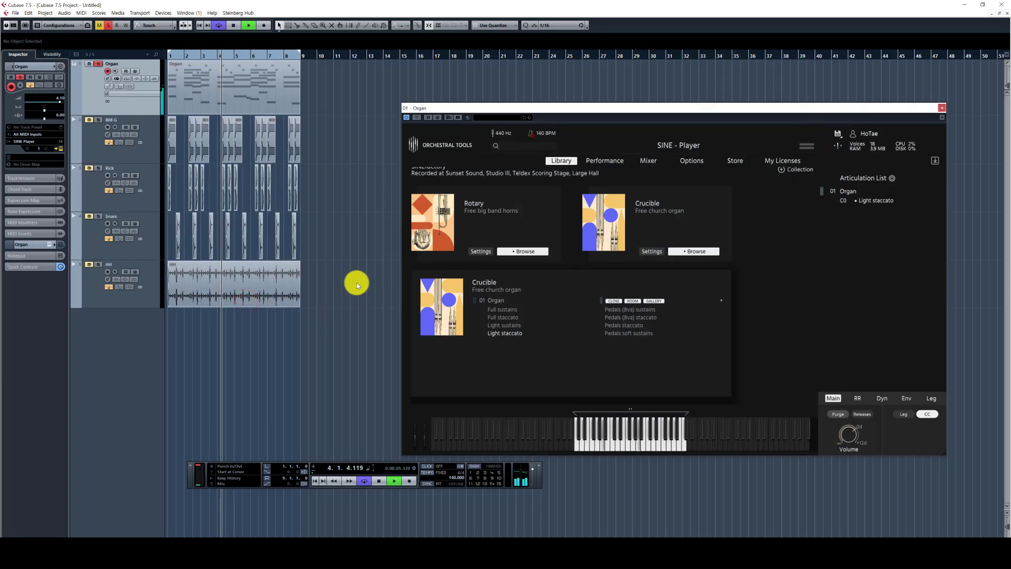
{"action": "key", "text": "space"}
Replace Light staccato with the Pedals (8va) sustains articulation and sound its lowest playable note
{"action": "right_click", "coordinate": [840, 199]}
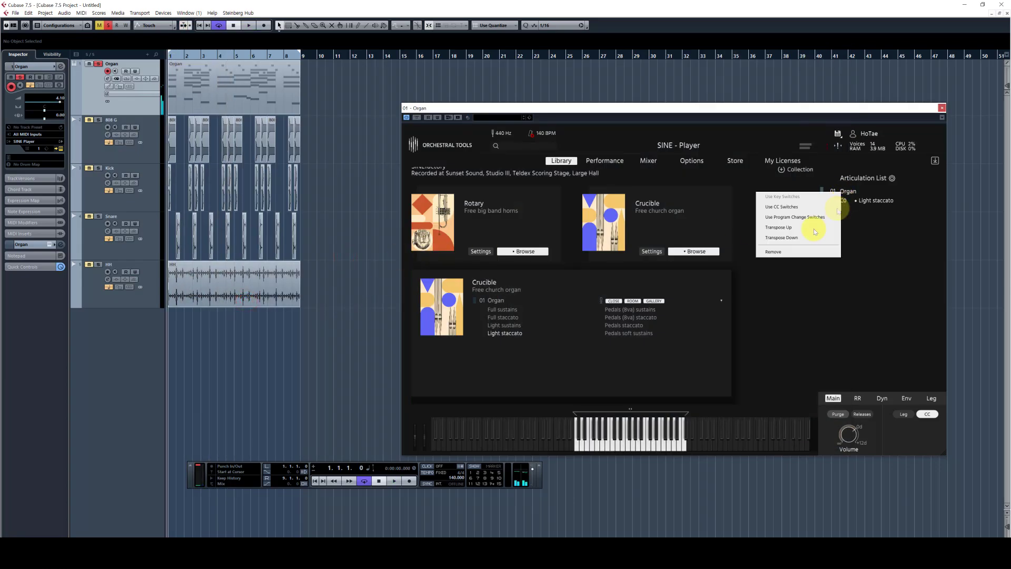
{"action": "left_click", "coordinate": [800, 253]}
{"action": "left_click", "coordinate": [635, 311]}
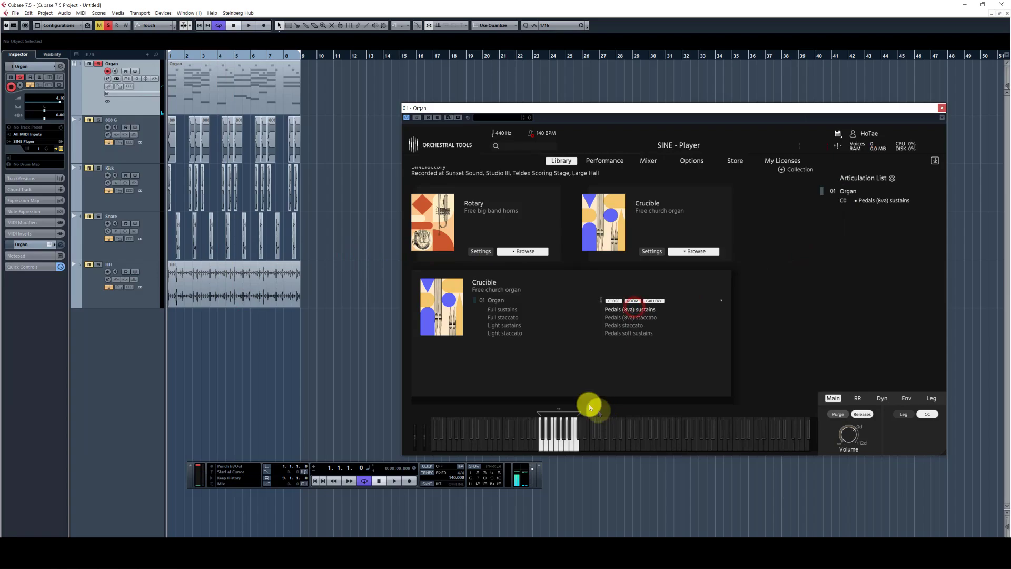
{"action": "left_click", "coordinate": [541, 450]}
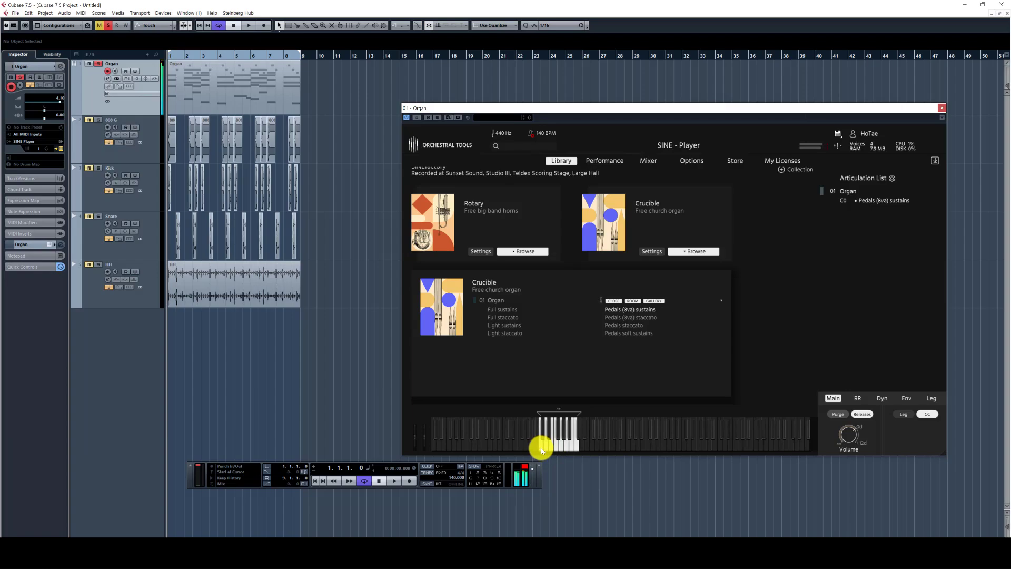
Sound a high Pedals (8va) sustains note, replace that articulation with Pedals (8va) staccato, and sound several of its playable notes
{"action": "left_click", "coordinate": [574, 447]}
{"action": "left_click_drag", "start_coordinate": [835, 196], "coordinate": [806, 246]}
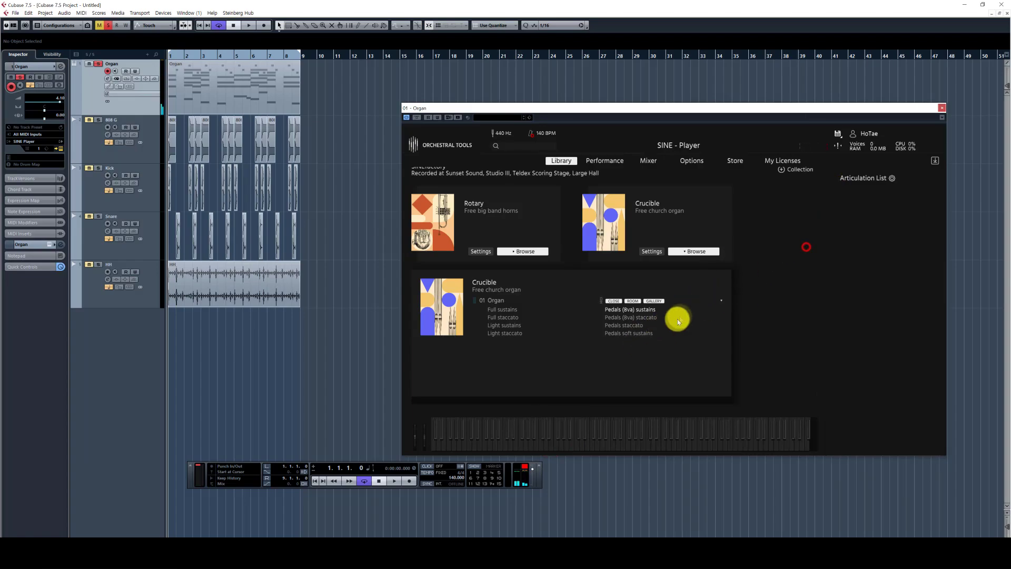
{"action": "double_click", "coordinate": [655, 318]}
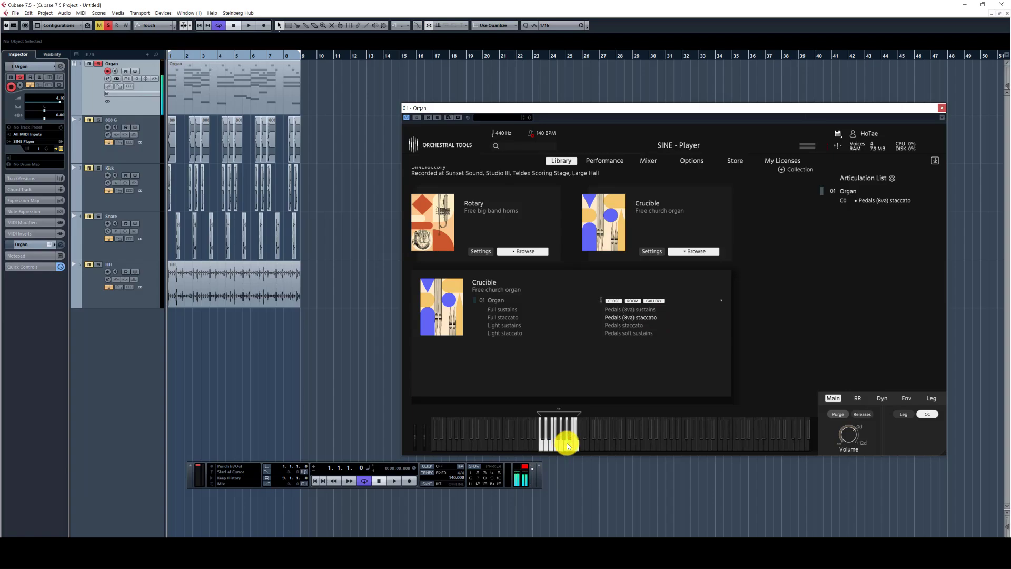
{"action": "left_click_drag", "start_coordinate": [567, 446], "coordinate": [572, 466]}
{"action": "left_click_drag", "start_coordinate": [559, 439], "coordinate": [550, 446]}
Play the organ part with Pedals (8va) staccato, shift its key range higher on the keyboard, and replay the part
{"action": "key", "text": "space"}
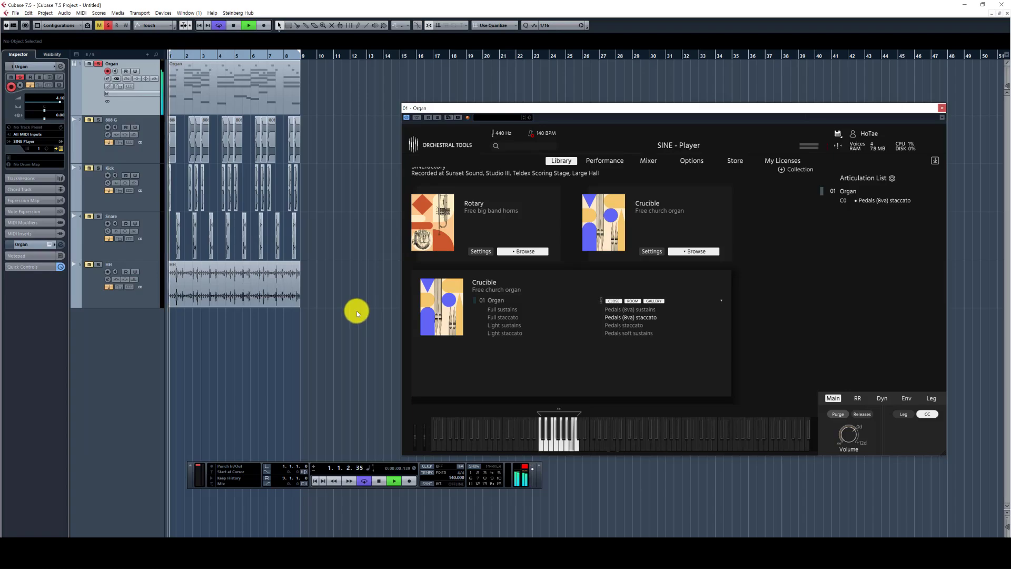
{"action": "key", "text": "space"}
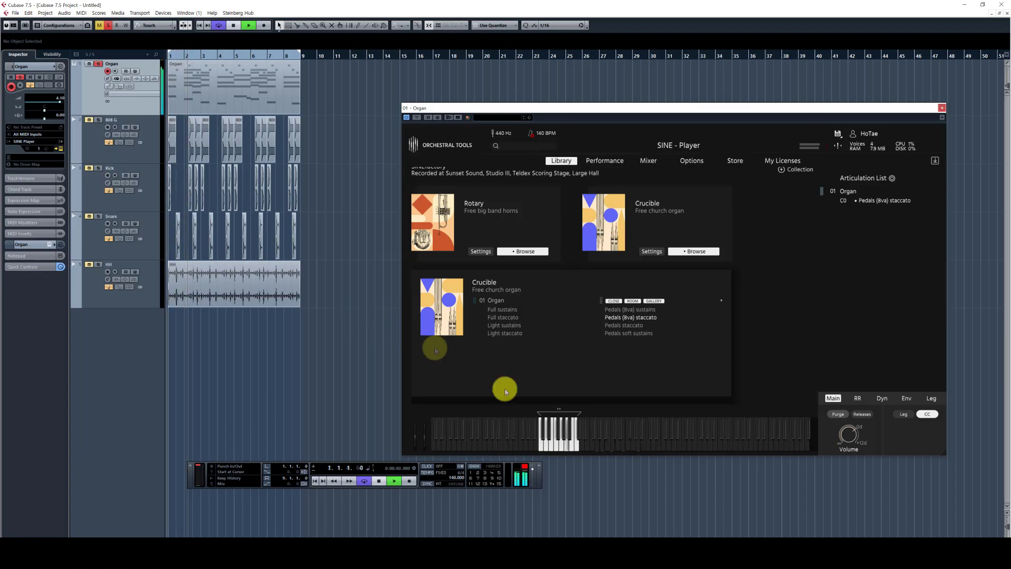
{"action": "left_click", "coordinate": [560, 409]}
{"action": "left_click_drag", "start_coordinate": [559, 409], "coordinate": [583, 412]}
{"action": "key", "text": "space"}
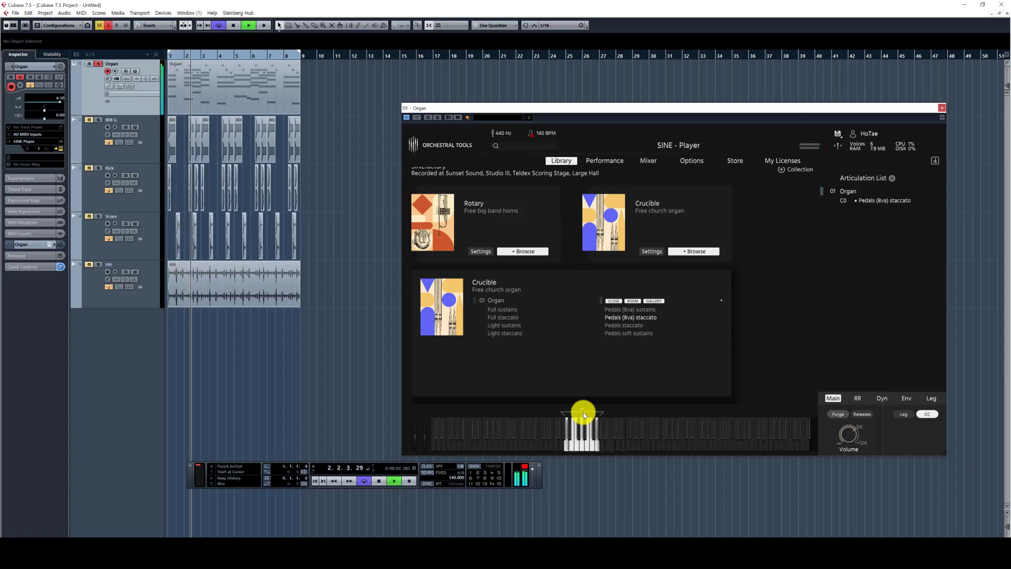
{"action": "key", "text": "space"}
{"action": "left_click", "coordinate": [590, 446]}
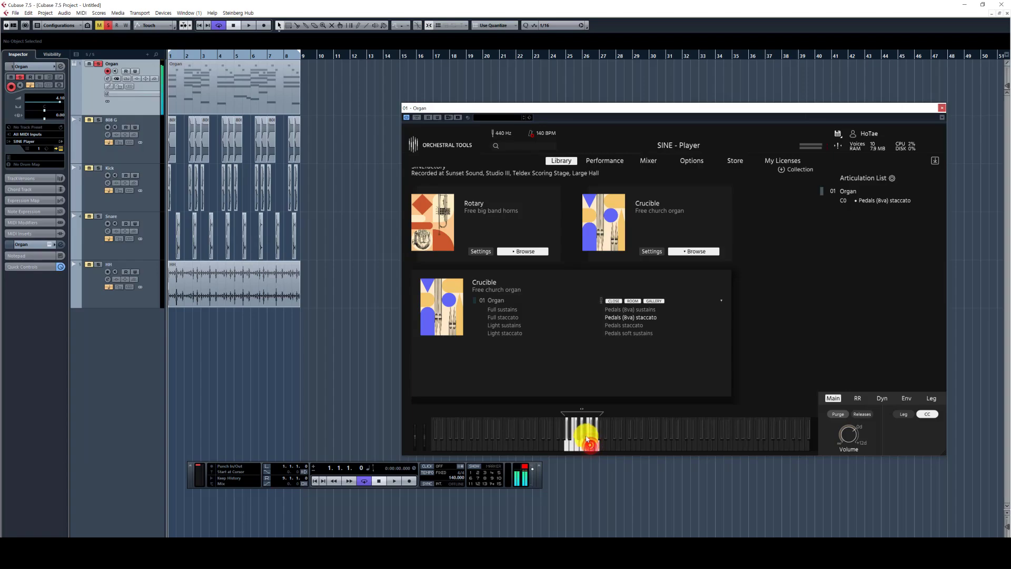
Shift the Pedals (8va) staccato key range down to the lowest keys, sounding notes at each position
{"action": "left_click_drag", "start_coordinate": [555, 409], "coordinate": [548, 411]}
{"action": "left_click", "coordinate": [595, 445]}
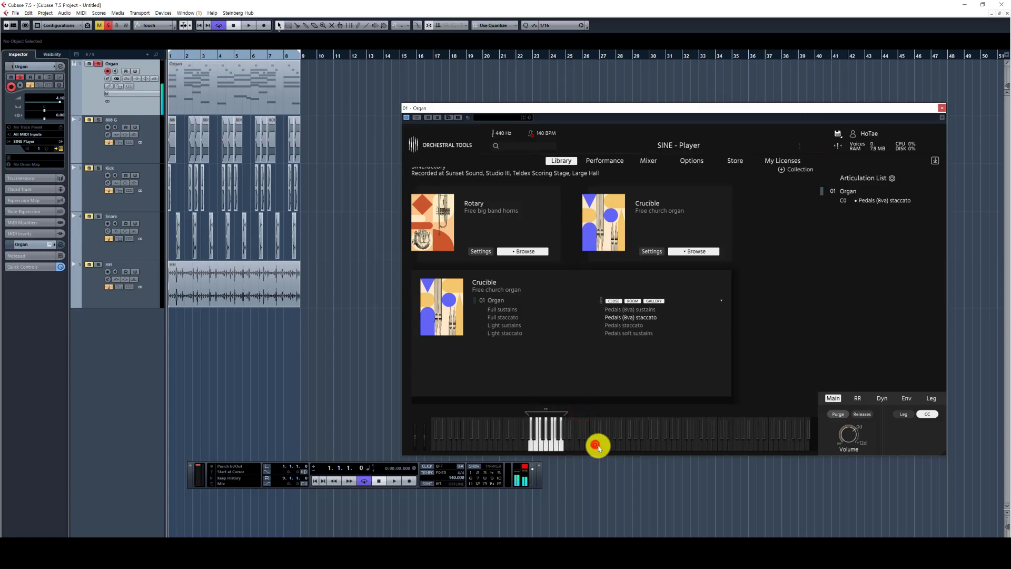
{"action": "left_click", "coordinate": [536, 442]}
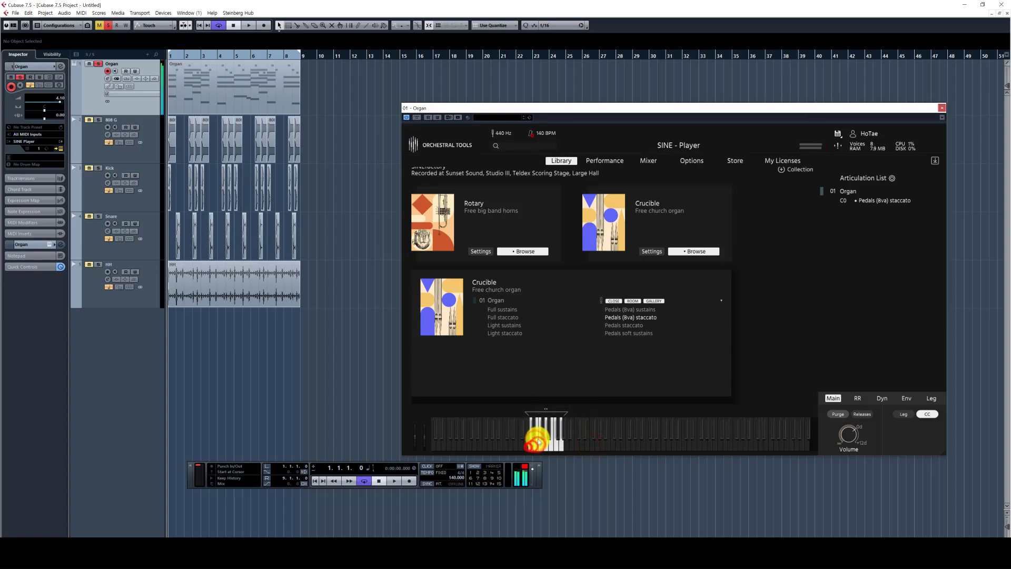
{"action": "left_click_drag", "start_coordinate": [546, 409], "coordinate": [444, 445]}
{"action": "left_click", "coordinate": [460, 448]}
{"action": "left_click", "coordinate": [459, 446]}
{"action": "left_click", "coordinate": [439, 446]}
Shift the Pedals (8va) staccato key range to the highest keys, sound notes there, and move the range back down
{"action": "left_click_drag", "start_coordinate": [448, 410], "coordinate": [688, 422]}
{"action": "left_click", "coordinate": [705, 445]}
{"action": "left_click", "coordinate": [723, 446]}
{"action": "left_click", "coordinate": [718, 446]}
{"action": "left_click", "coordinate": [708, 446]}
{"action": "left_click_drag", "start_coordinate": [708, 416], "coordinate": [786, 410]}
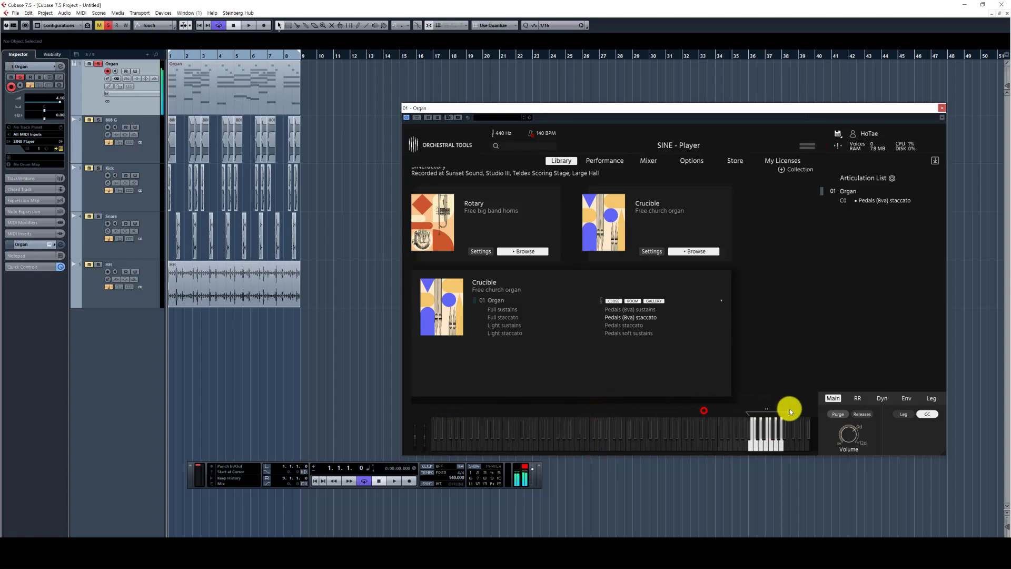
{"action": "left_click", "coordinate": [769, 442]}
{"action": "left_click_drag", "start_coordinate": [754, 415], "coordinate": [447, 414]}
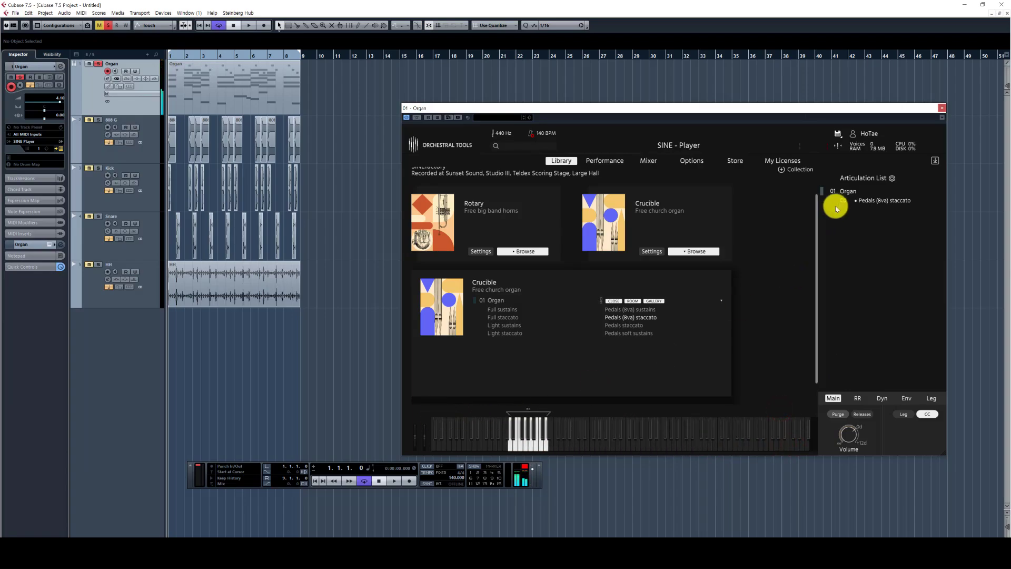
Replace Pedals (8va) staccato with the Full staccato articulation and play the organ part with it
{"action": "right_click", "coordinate": [842, 192]}
{"action": "left_click", "coordinate": [808, 248]}
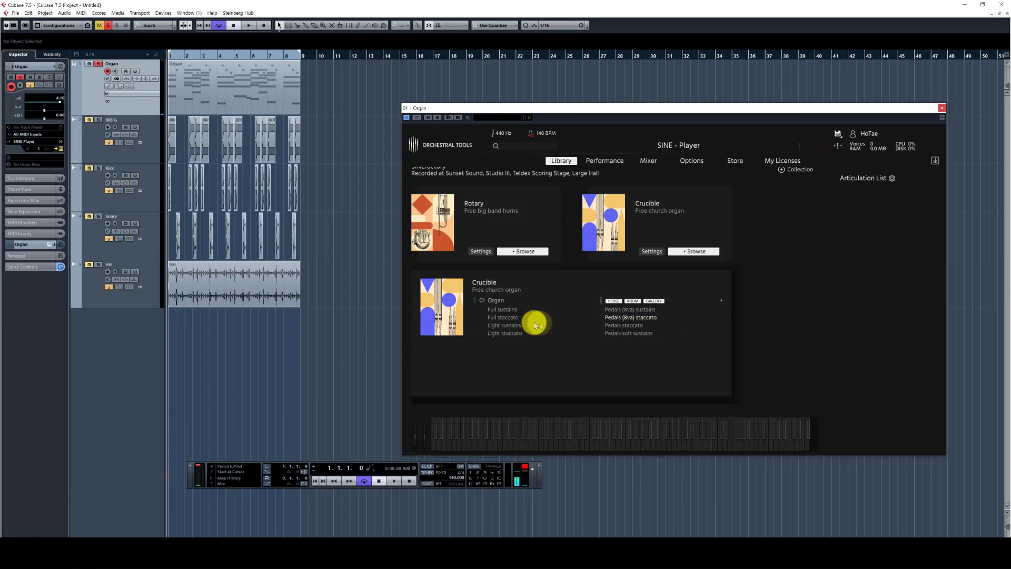
{"action": "left_click", "coordinate": [508, 320]}
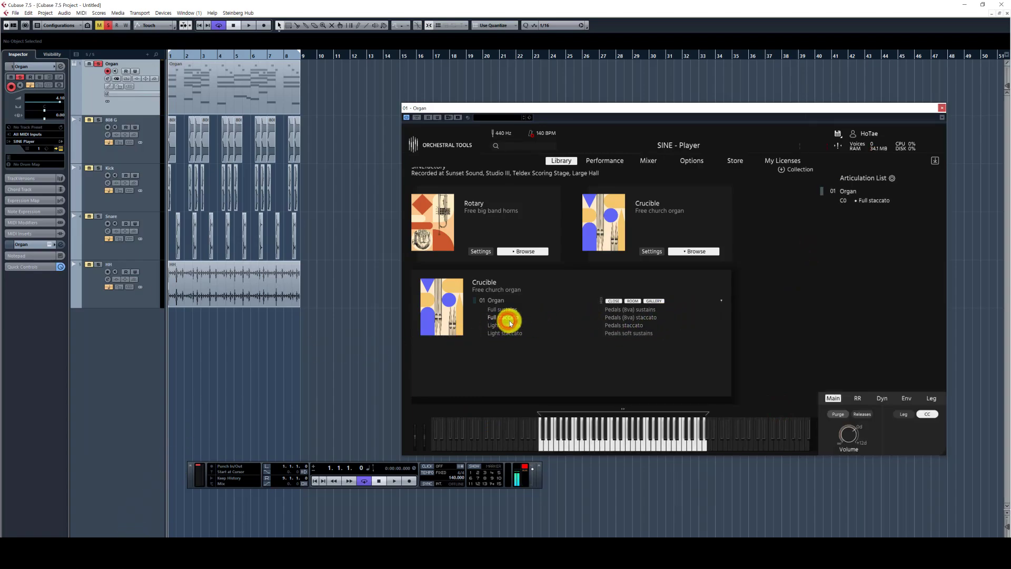
{"action": "key", "text": "space"}
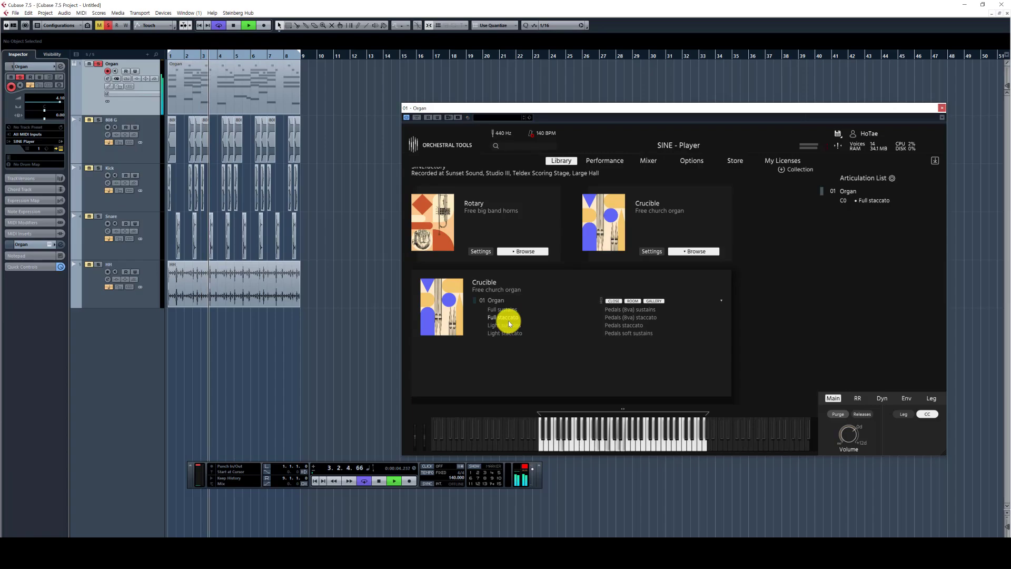
{"action": "key", "text": "space"}
Add the Light sustains articulation, assign it to MIDI channel 01, and play the organ part with both layers
{"action": "double_click", "coordinate": [510, 325]}
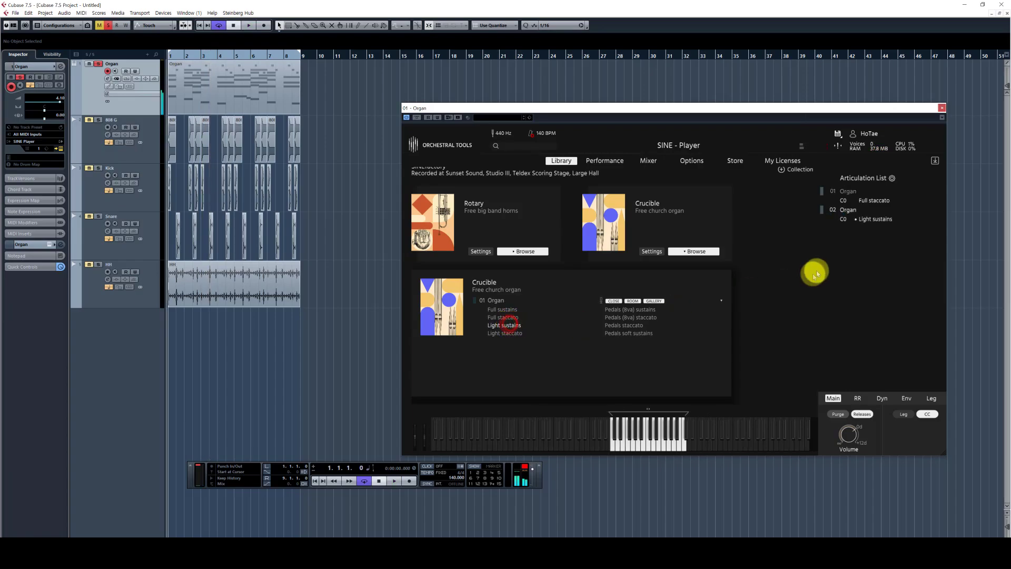
{"action": "left_click", "coordinate": [835, 209]}
{"action": "left_click", "coordinate": [838, 232]}
{"action": "key", "text": "space"}
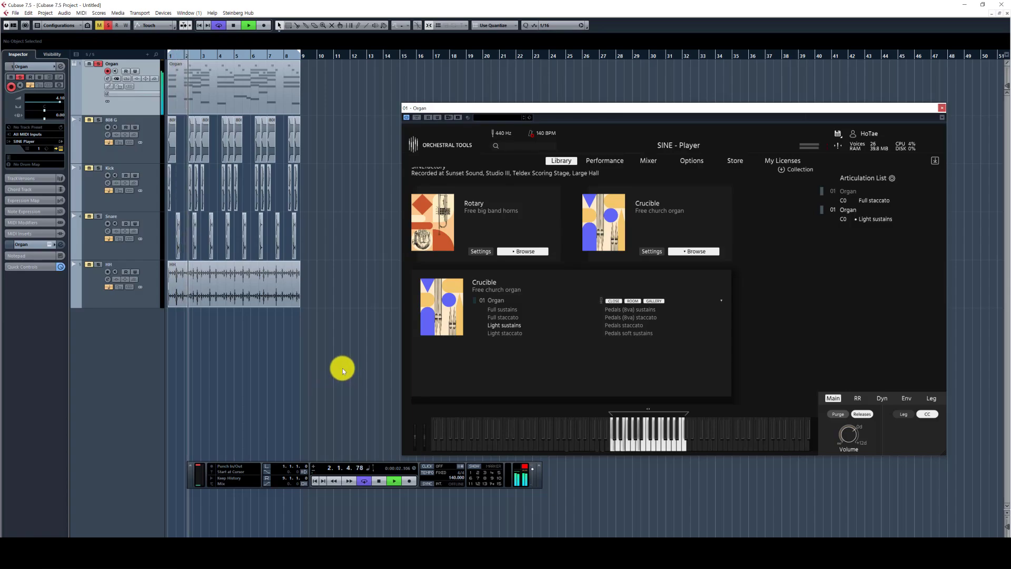
{"action": "left_click", "coordinate": [323, 349]}
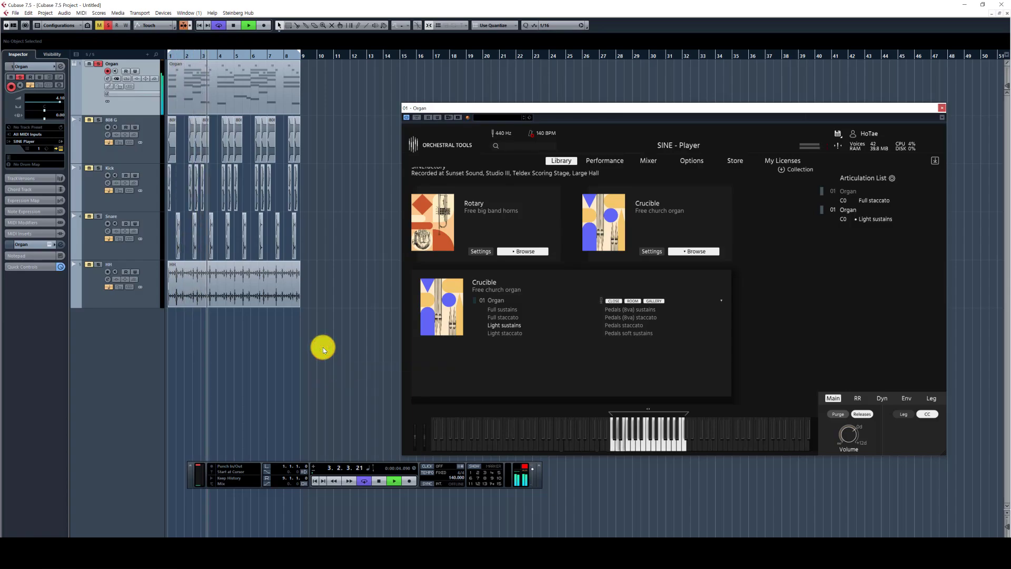
{"action": "key", "text": "space"}
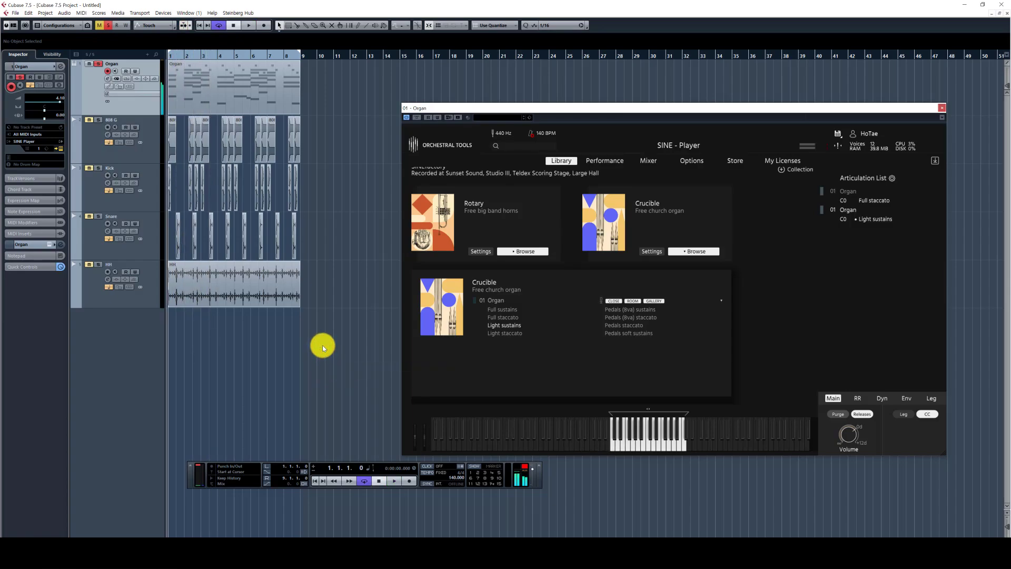
Add Light staccato as a third layer on MIDI channel 01 and start playing the organ part
{"action": "left_click", "coordinate": [511, 335]}
{"action": "left_click", "coordinate": [835, 229]}
{"action": "left_click", "coordinate": [836, 249]}
{"action": "key", "text": "space"}
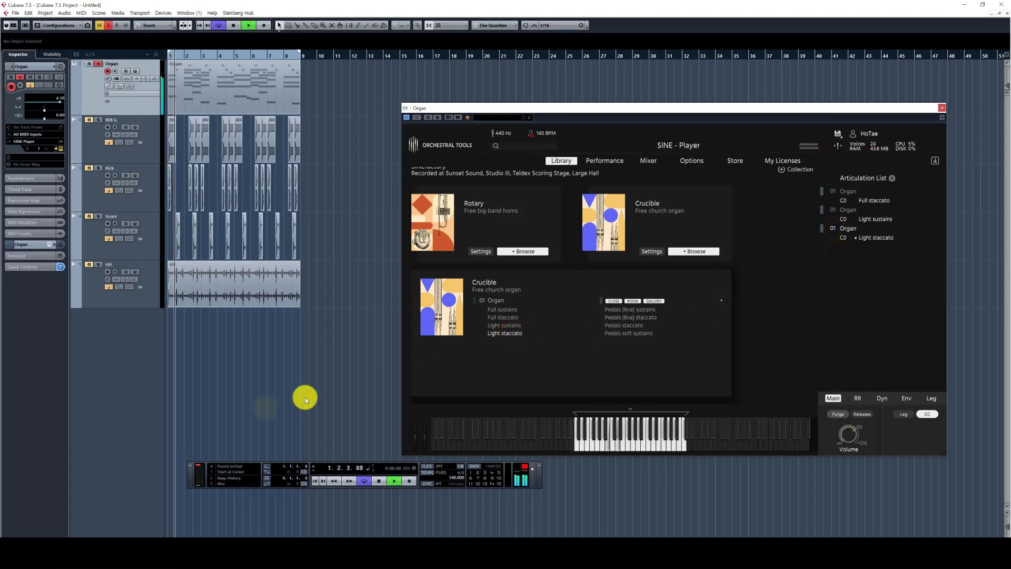
Turn off the Organ track's solo during playback to hear the layered organ with the 808 and drum tracks
{"action": "key", "text": "s"}
{"action": "right_click", "coordinate": [340, 384]}
{"action": "left_click", "coordinate": [337, 383]}
{"action": "right_click", "coordinate": [333, 380]}
{"action": "left_click", "coordinate": [331, 379]}
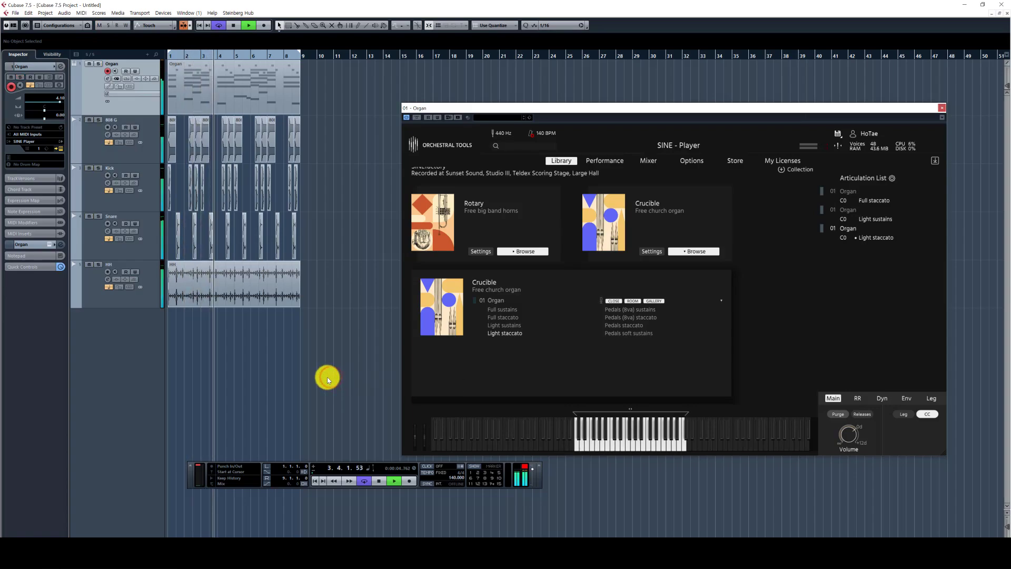